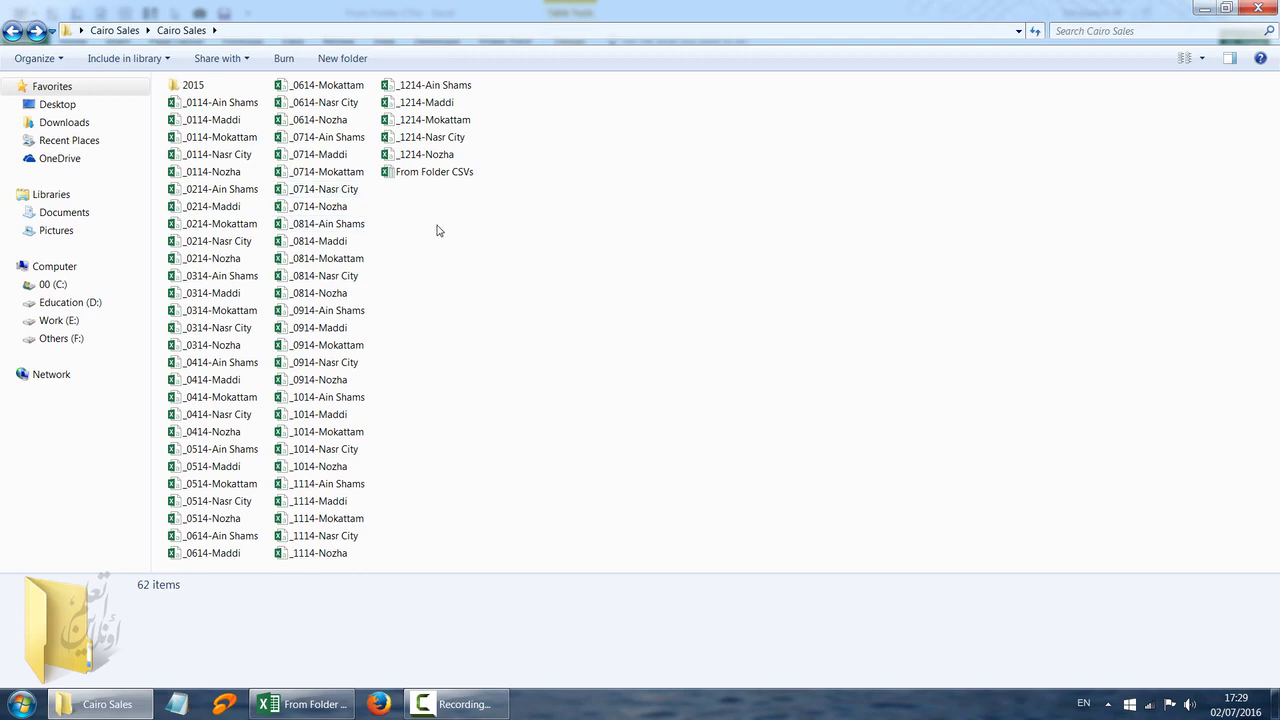
# Open the _0714-Nozha CSV file in Notepad to examine its raw layout and close it again.
pyautogui.click(176, 704)
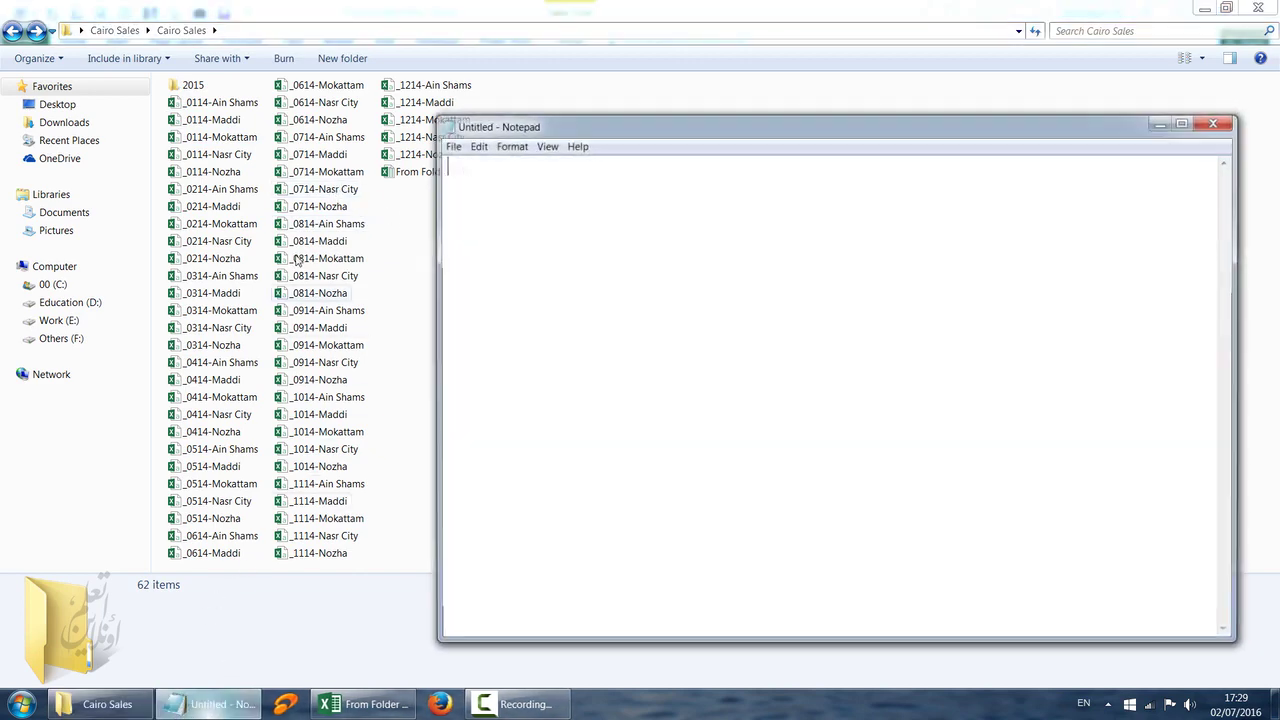
pyautogui.moveTo(300, 213); pyautogui.dragTo(509, 257)
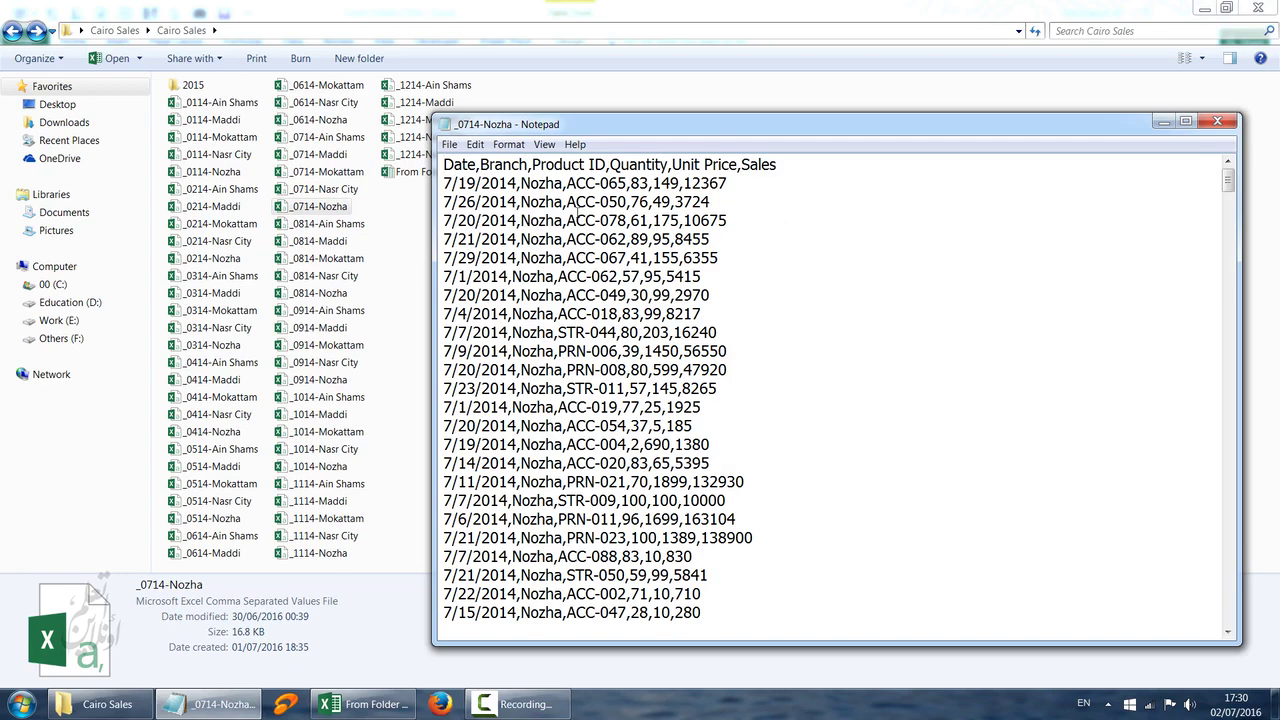
pyautogui.click(1217, 121)
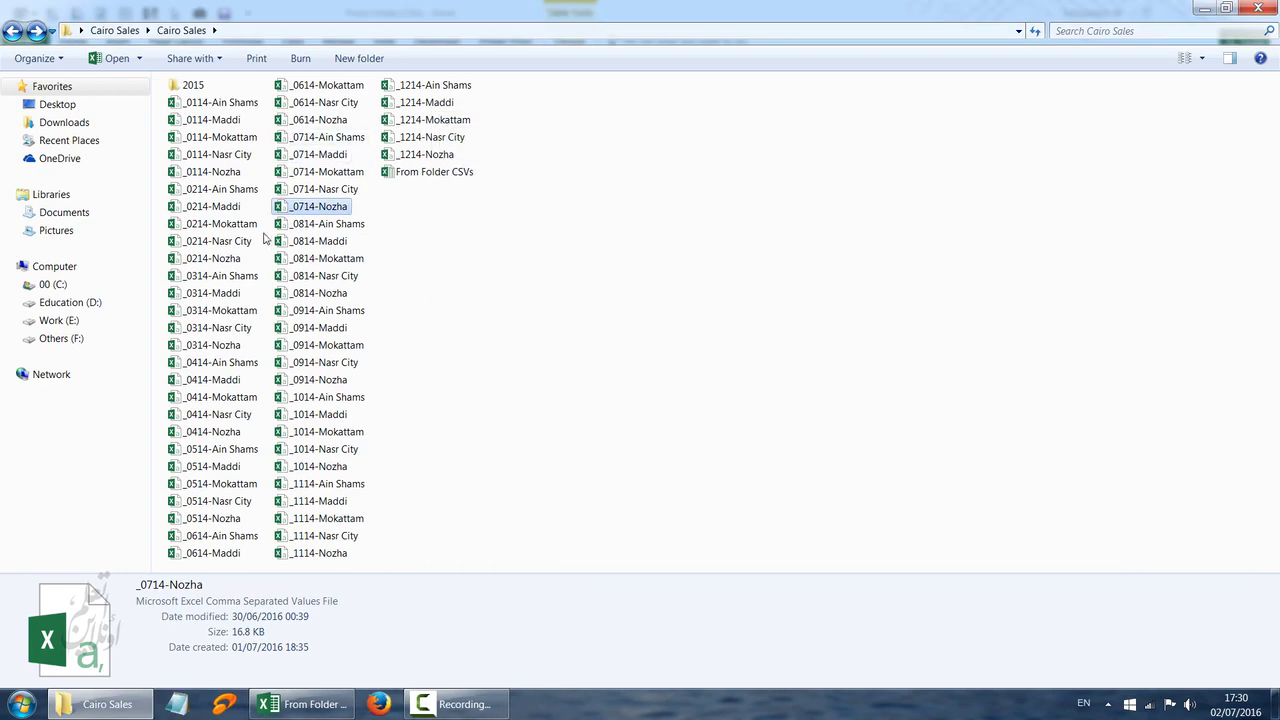
# Switch to the From Folder CSVs workbook in Excel and examine the sales table on the Final sheet.
pyautogui.click(305, 704)
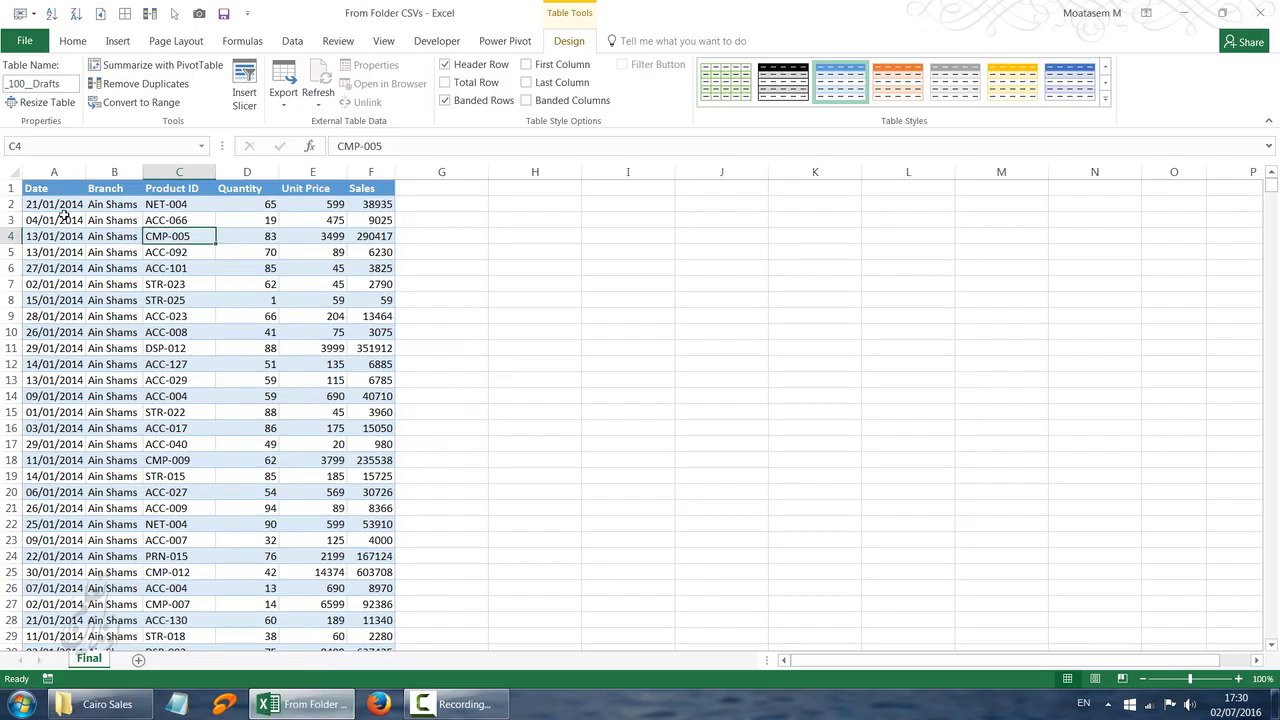
pyautogui.scroll(-5, 64, 220)
pyautogui.scroll(5, 60, 235)
pyautogui.moveTo(45, 196); pyautogui.dragTo(373, 380)
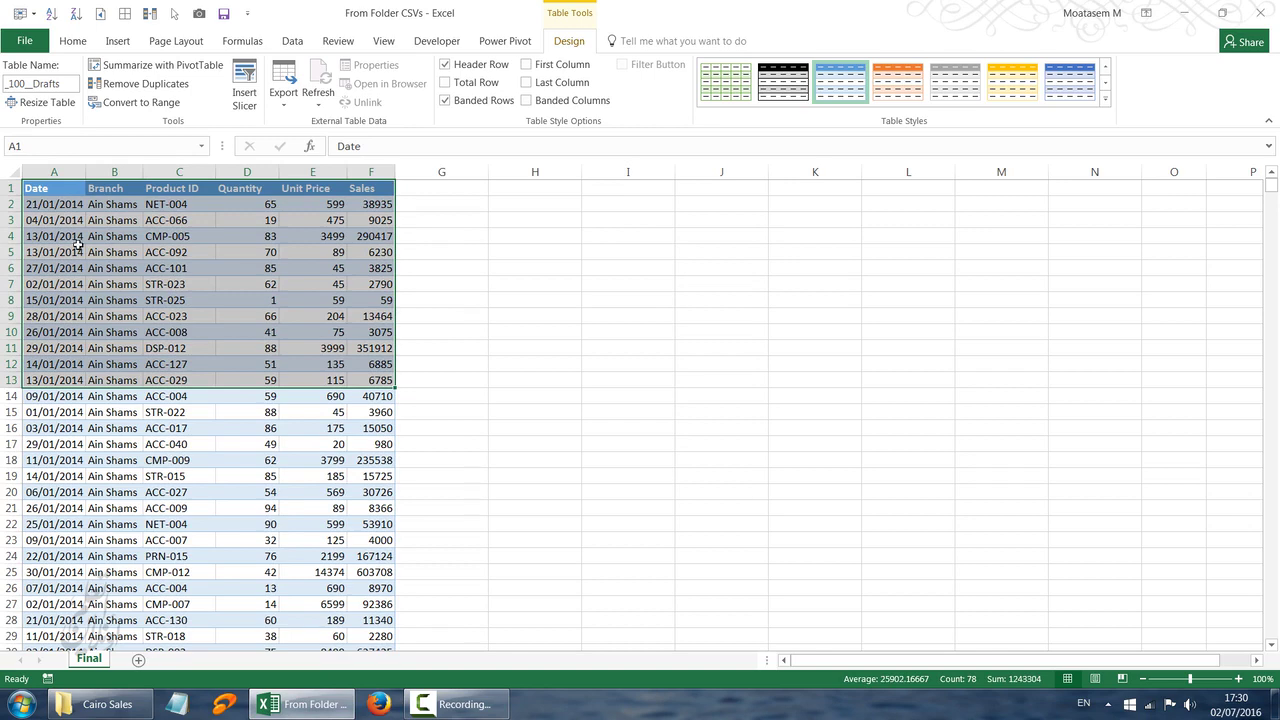
pyautogui.click(138, 241)
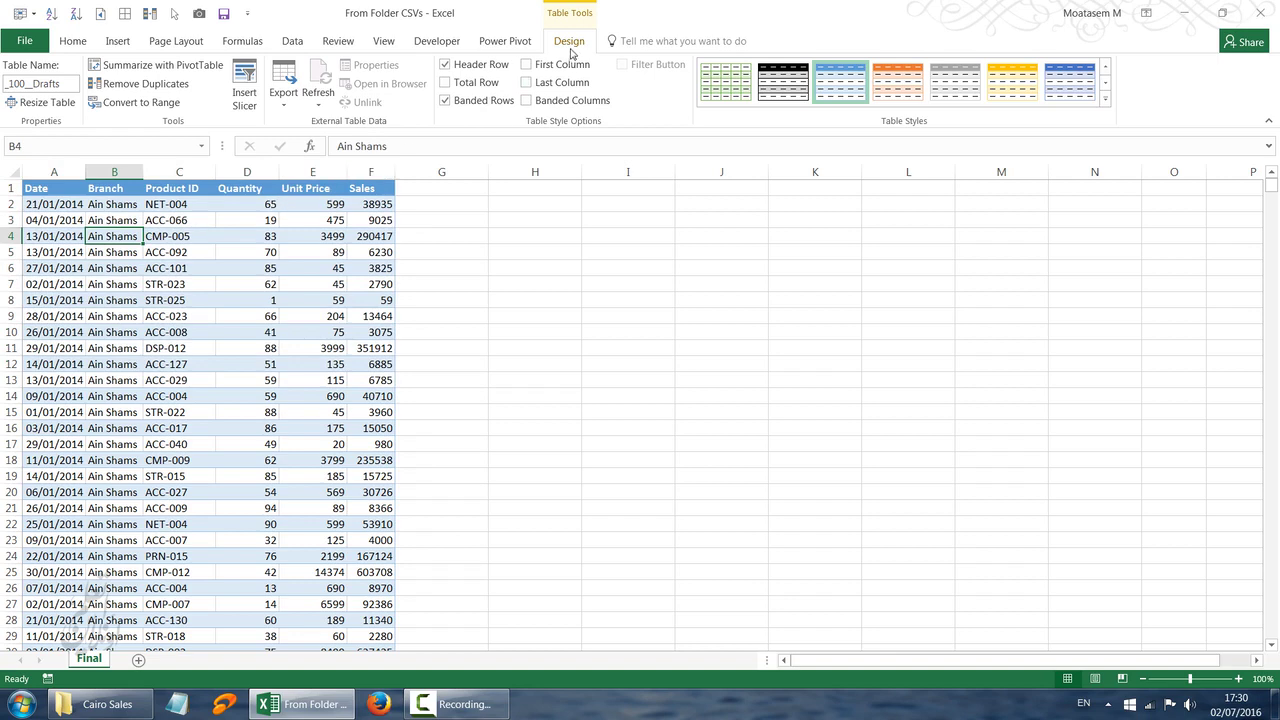
# Create a new query from the Cairo Sales subfolder inside the Cairo Sales folder and open it for editing.
pyautogui.click(293, 43)
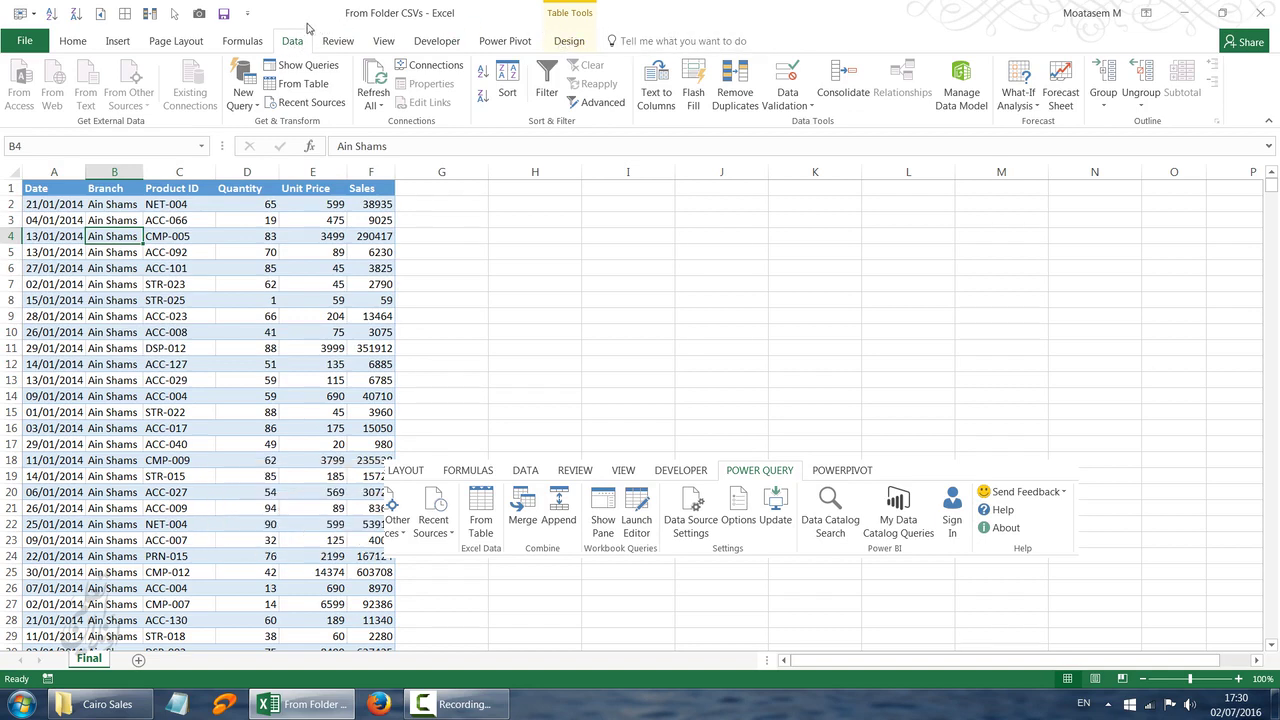
pyautogui.click(243, 90)
pyautogui.moveTo(318, 142)
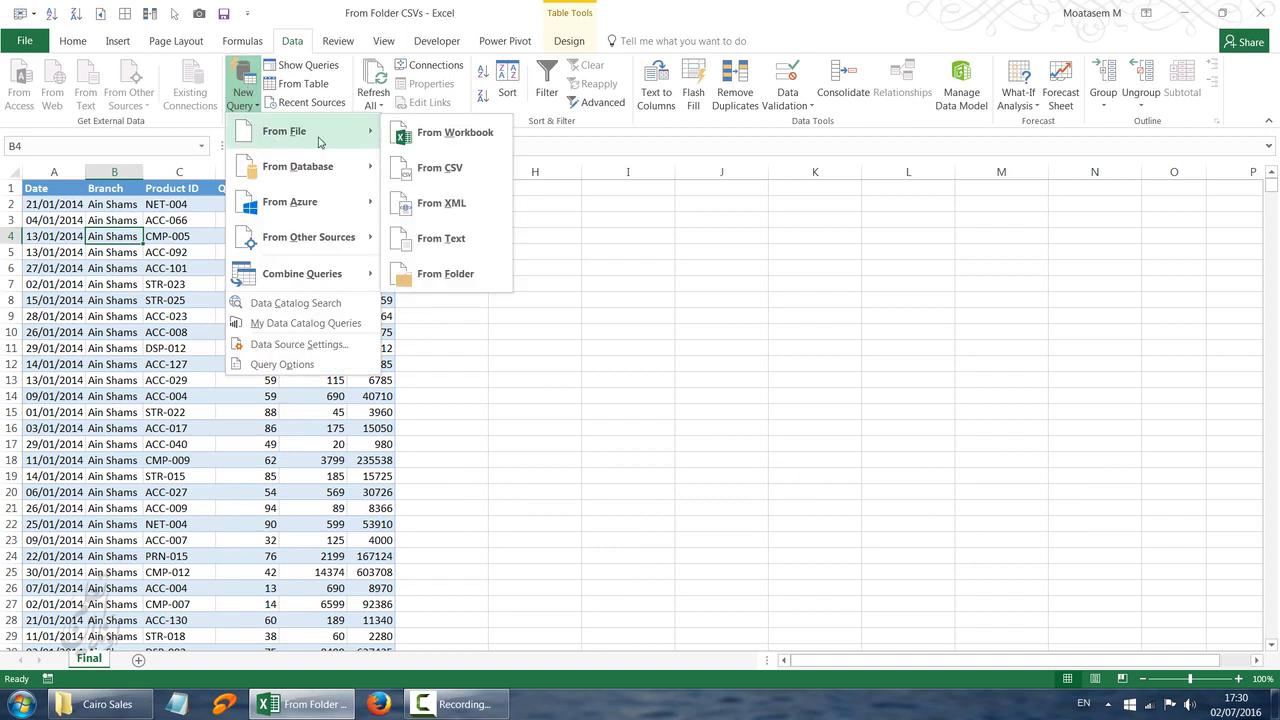
pyautogui.click(457, 283)
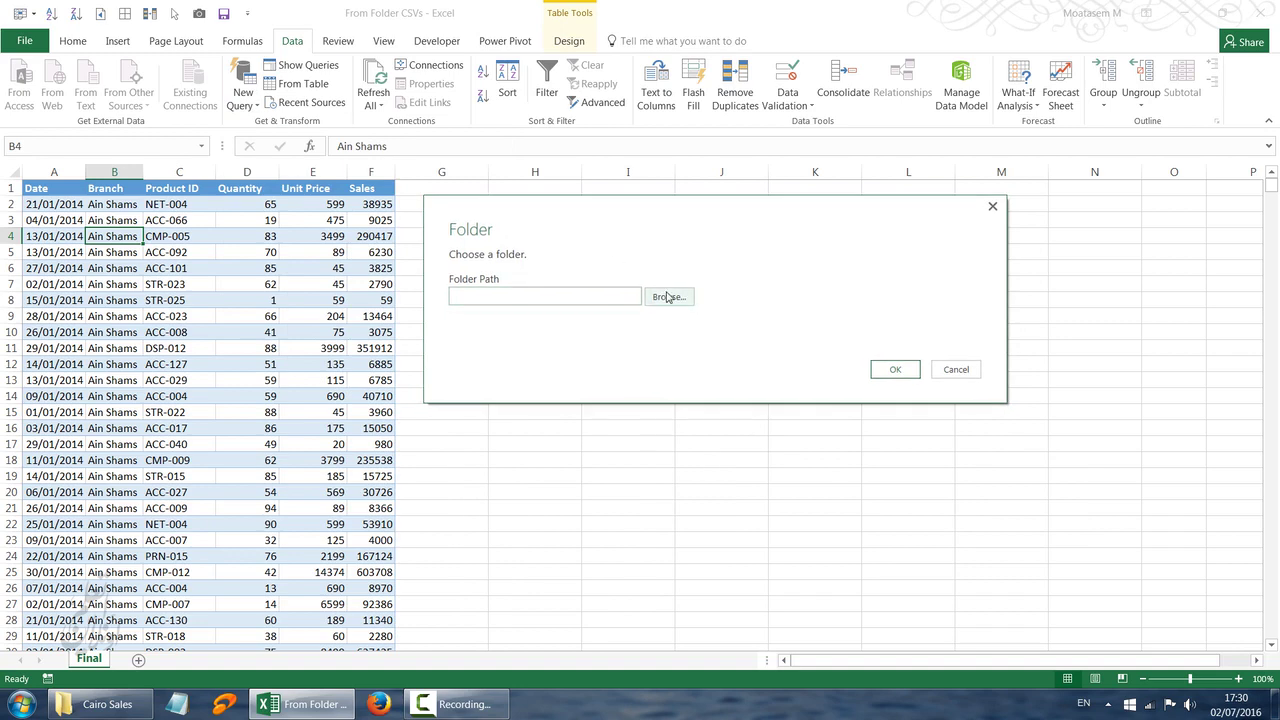
pyautogui.click(673, 297)
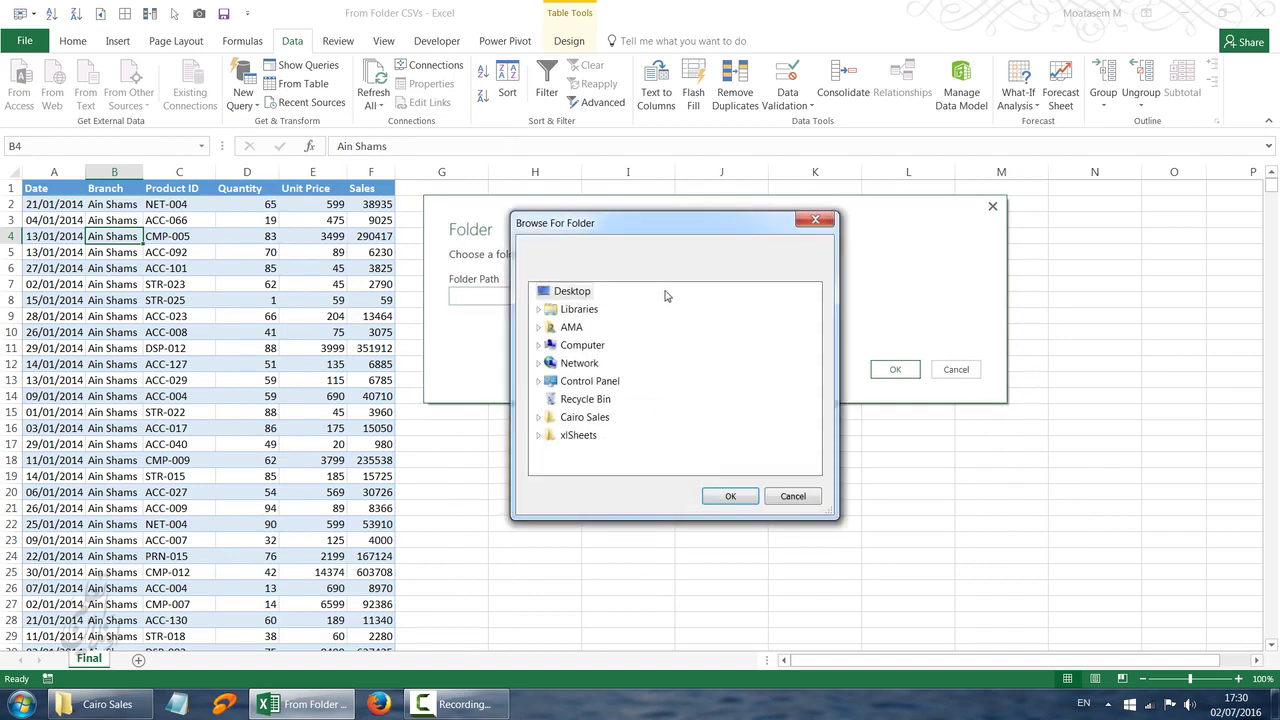
pyautogui.click(538, 418)
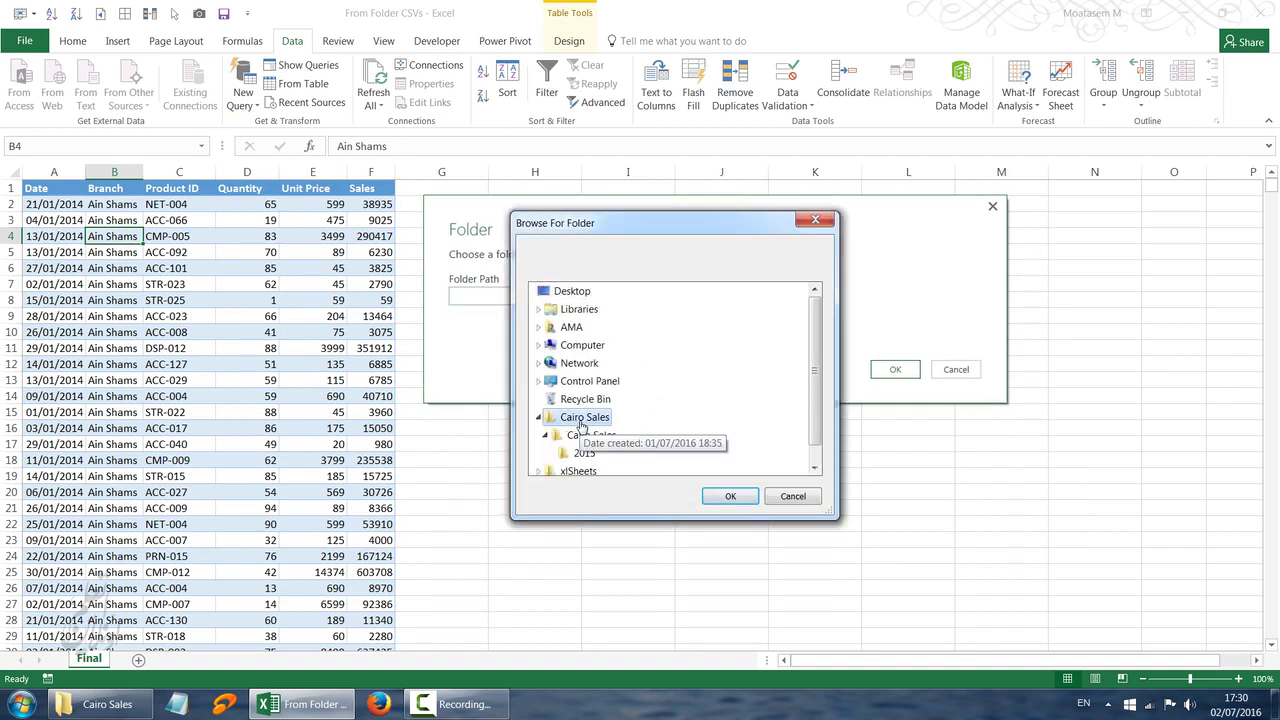
pyautogui.click(545, 436)
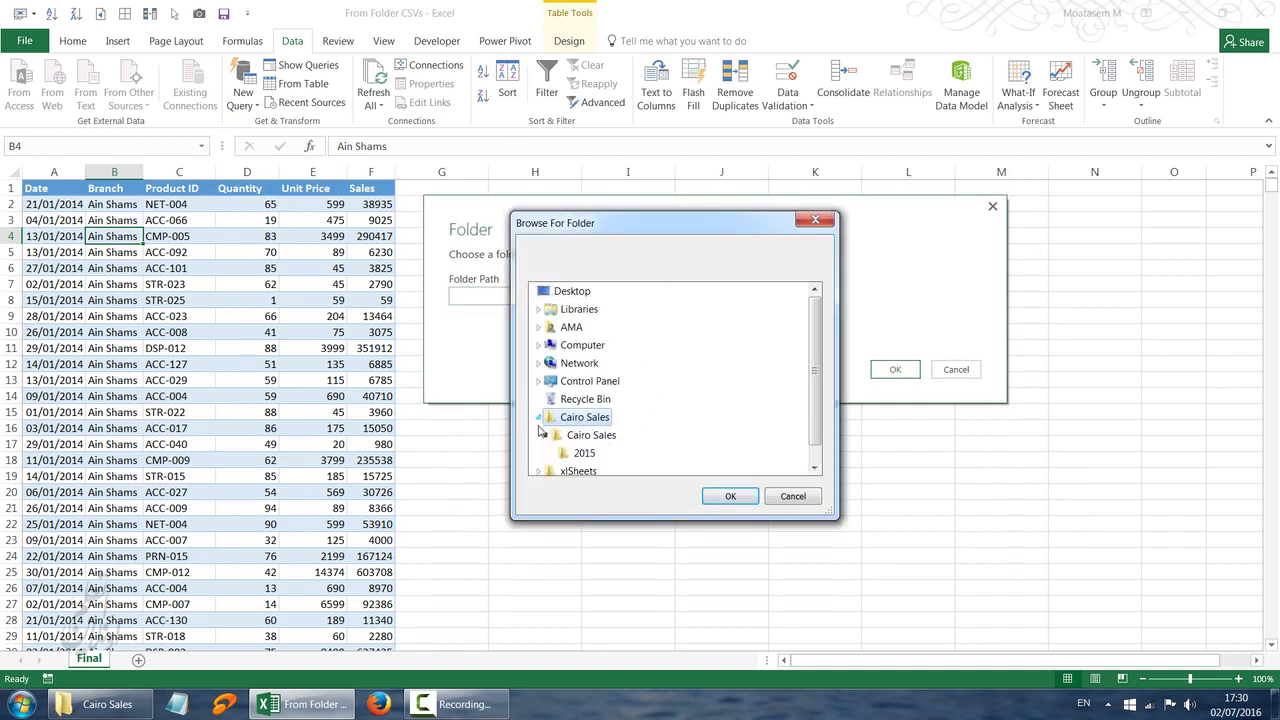
pyautogui.click(590, 438)
pyautogui.click(729, 496)
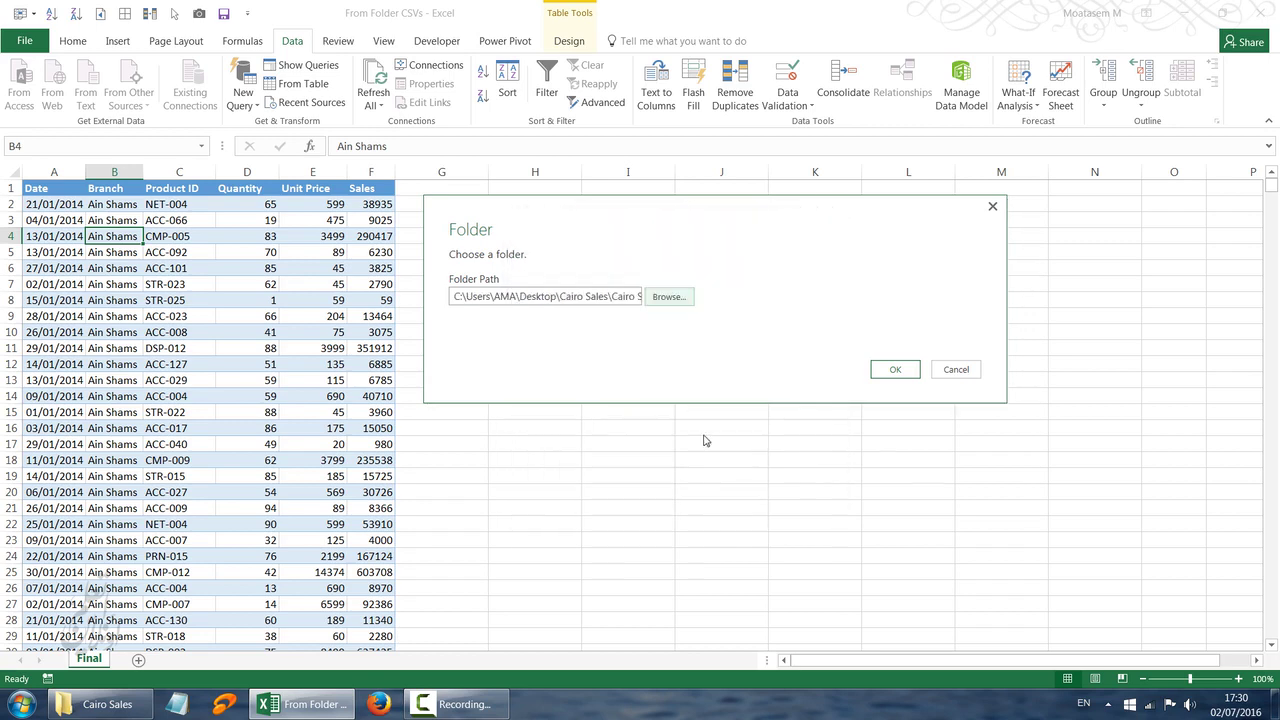
pyautogui.click(893, 370)
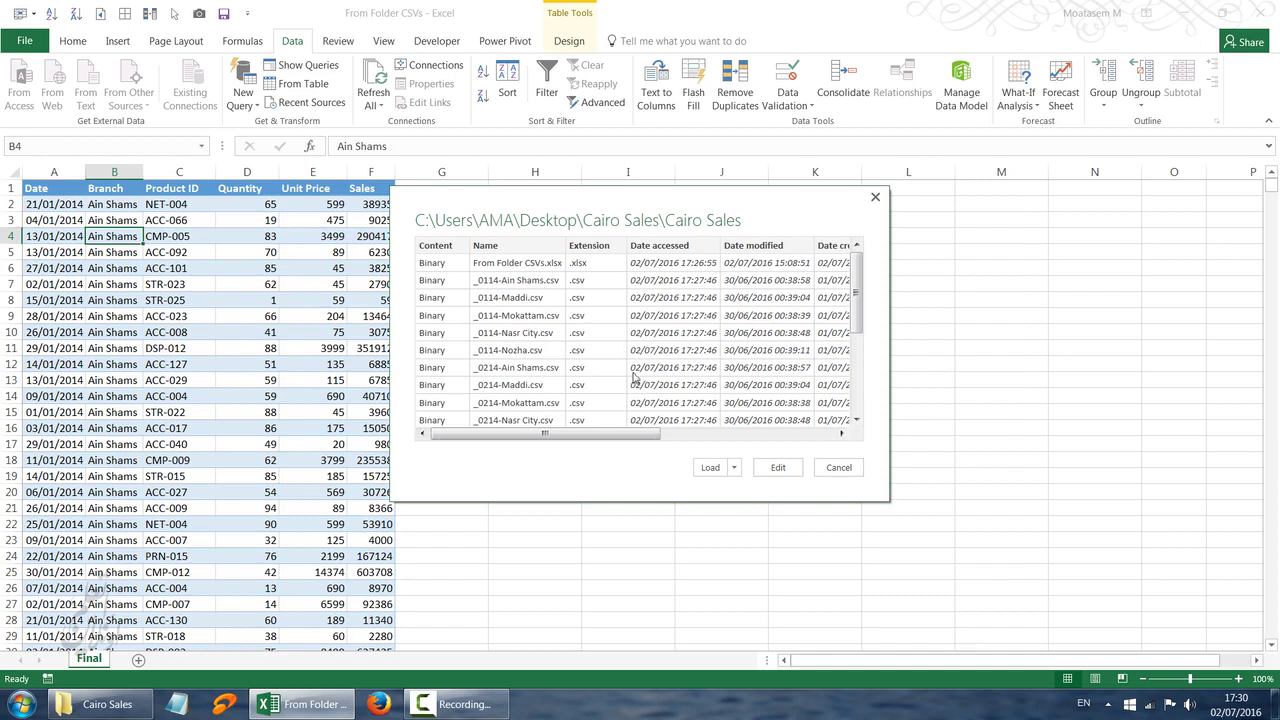
pyautogui.click(778, 467)
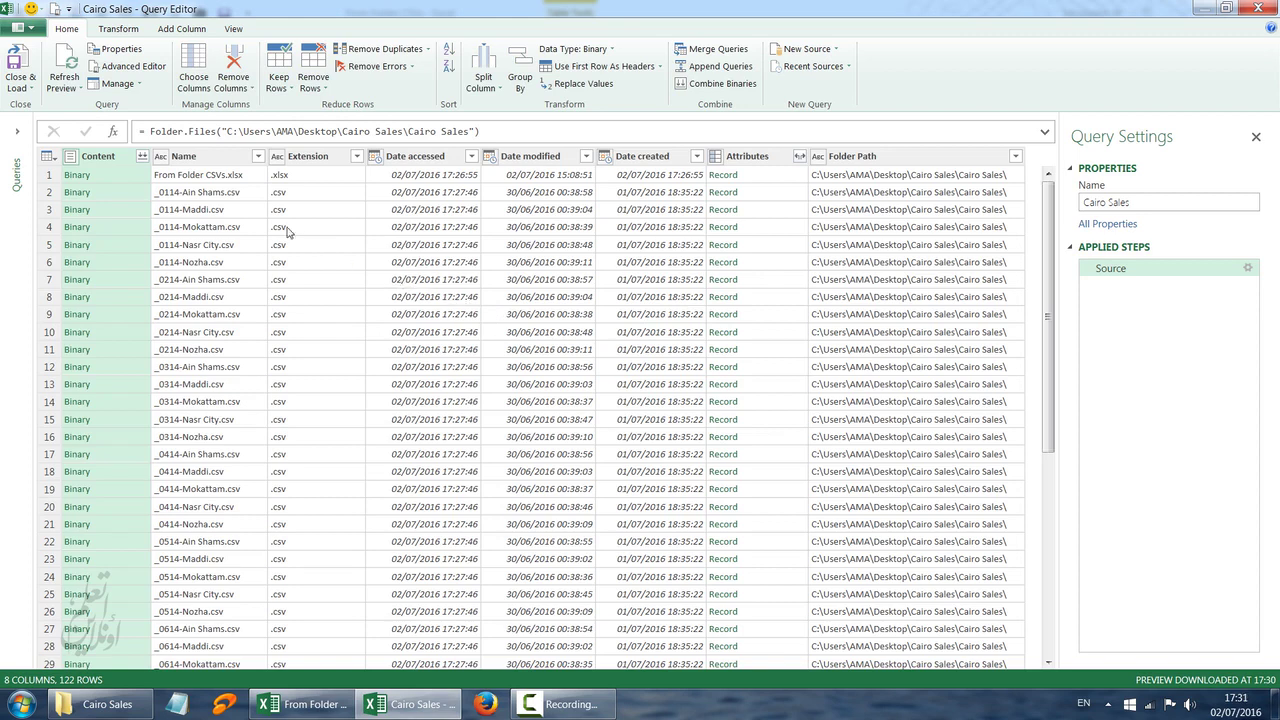
# Compare the .xlsx entry in the query's first row with the From Folder CSVs workbook in the Cairo Sales folder.
pyautogui.click(337, 176)
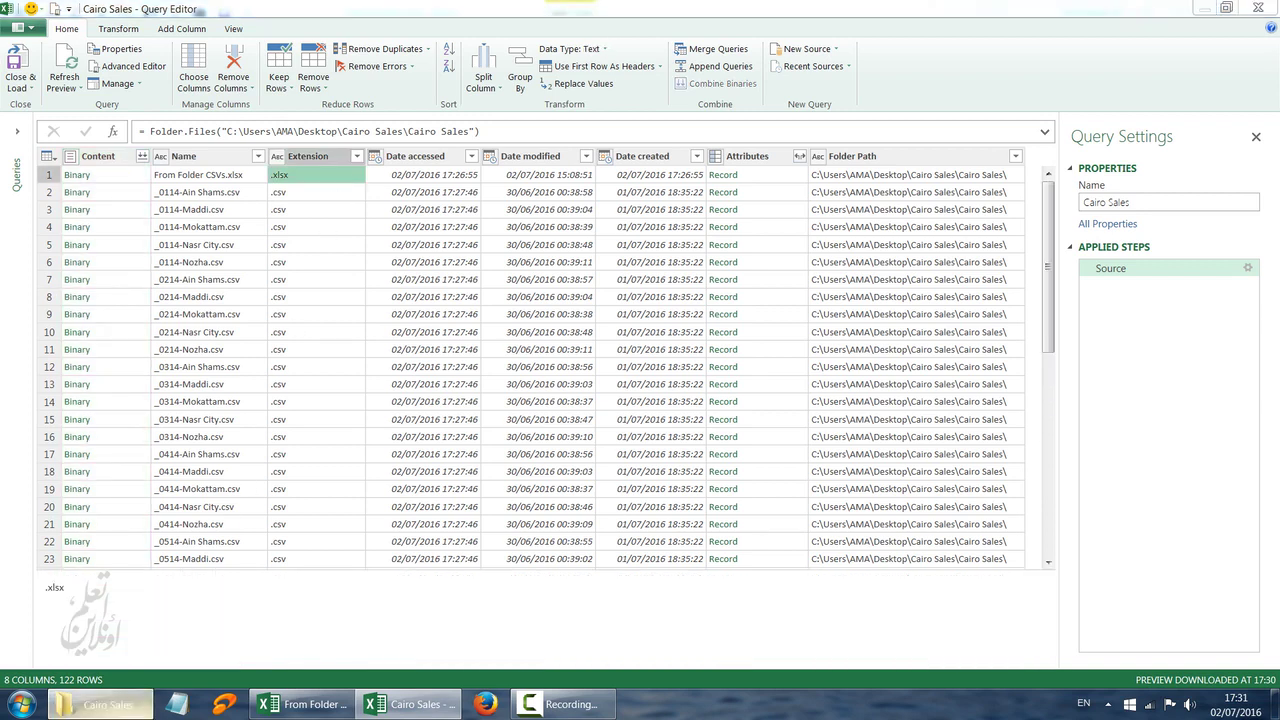
pyautogui.click(100, 704)
pyautogui.click(440, 240)
pyautogui.click(425, 175)
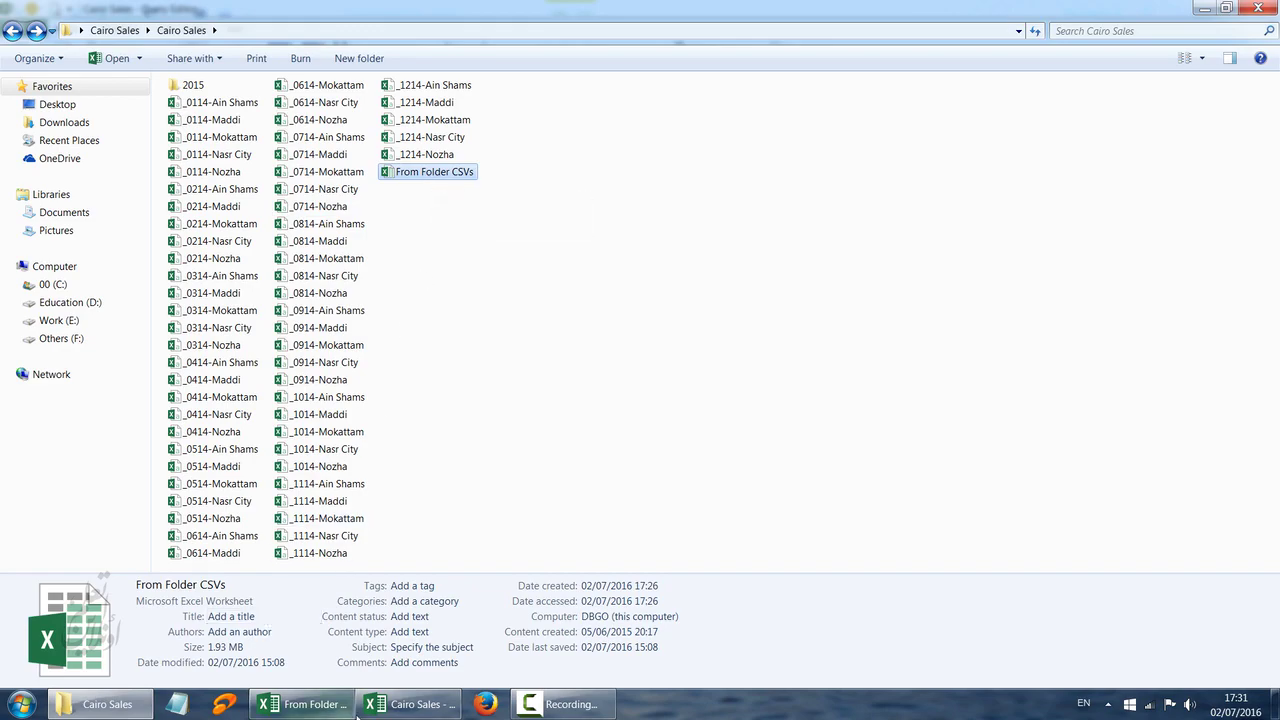
pyautogui.click(410, 704)
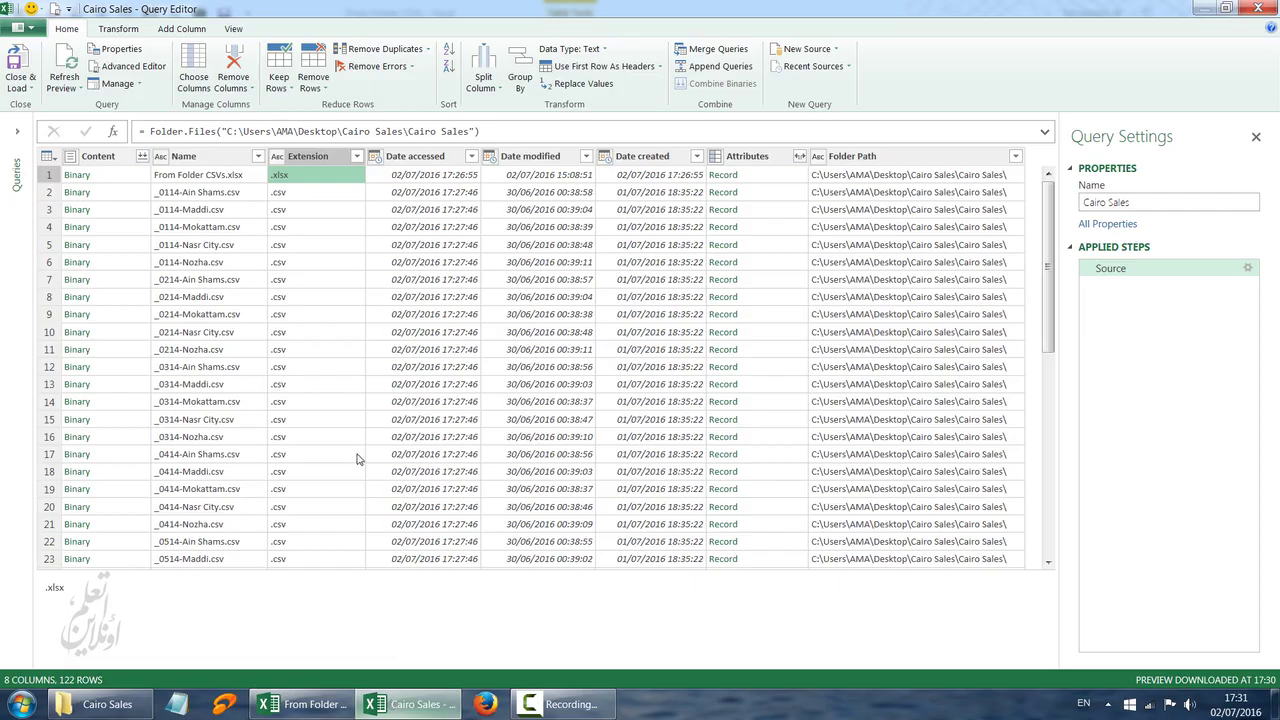
# Filter the Extension column to exclude .xlsx and keep only .csv files.
pyautogui.click(356, 157)
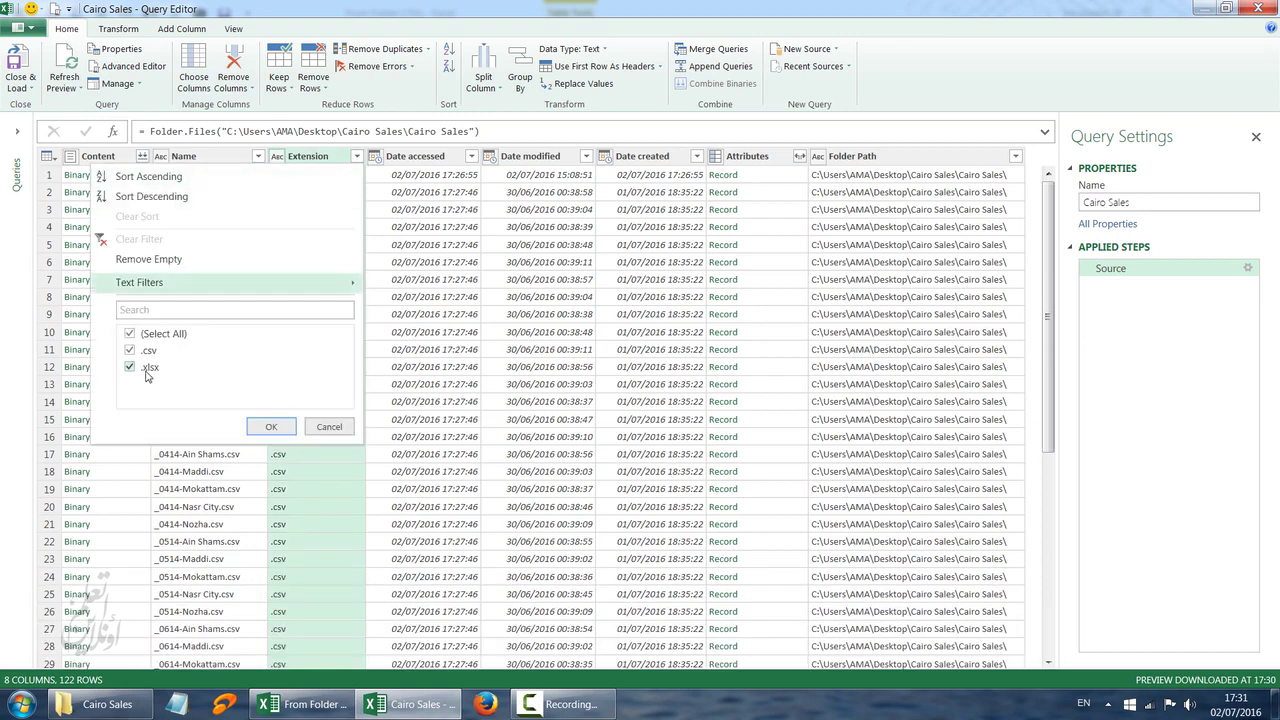
pyautogui.click(145, 369)
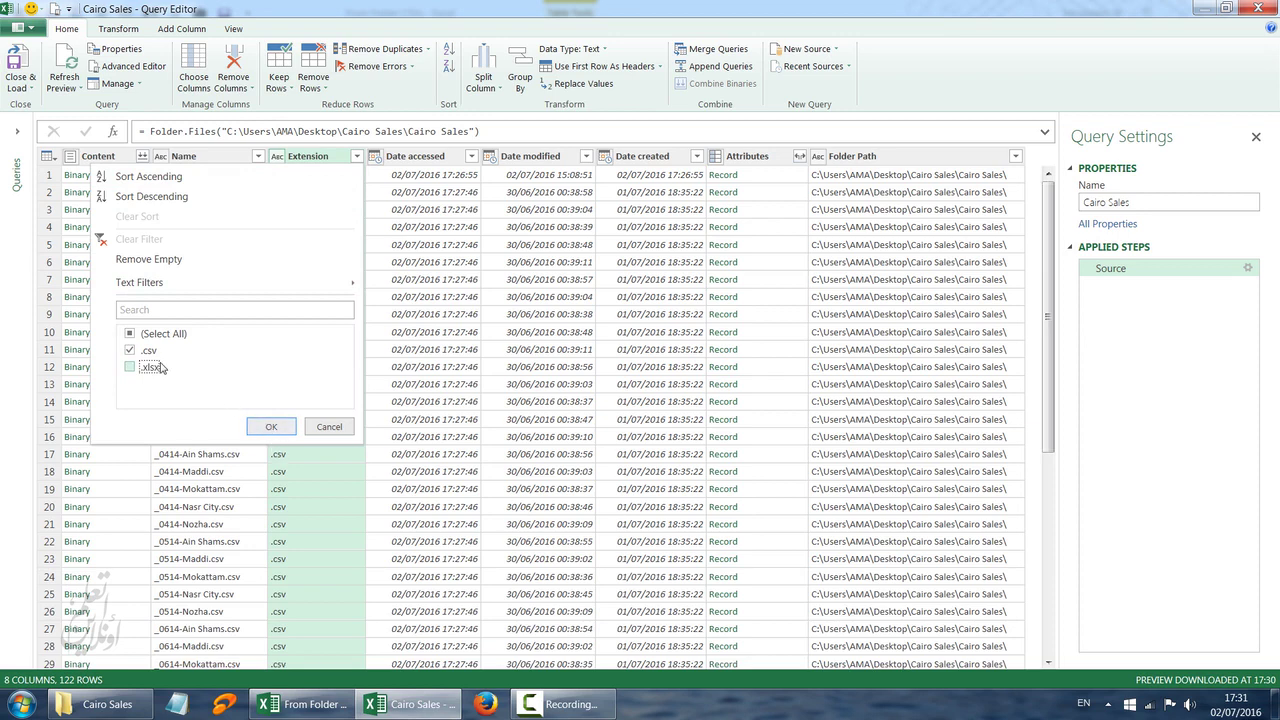
pyautogui.click(271, 427)
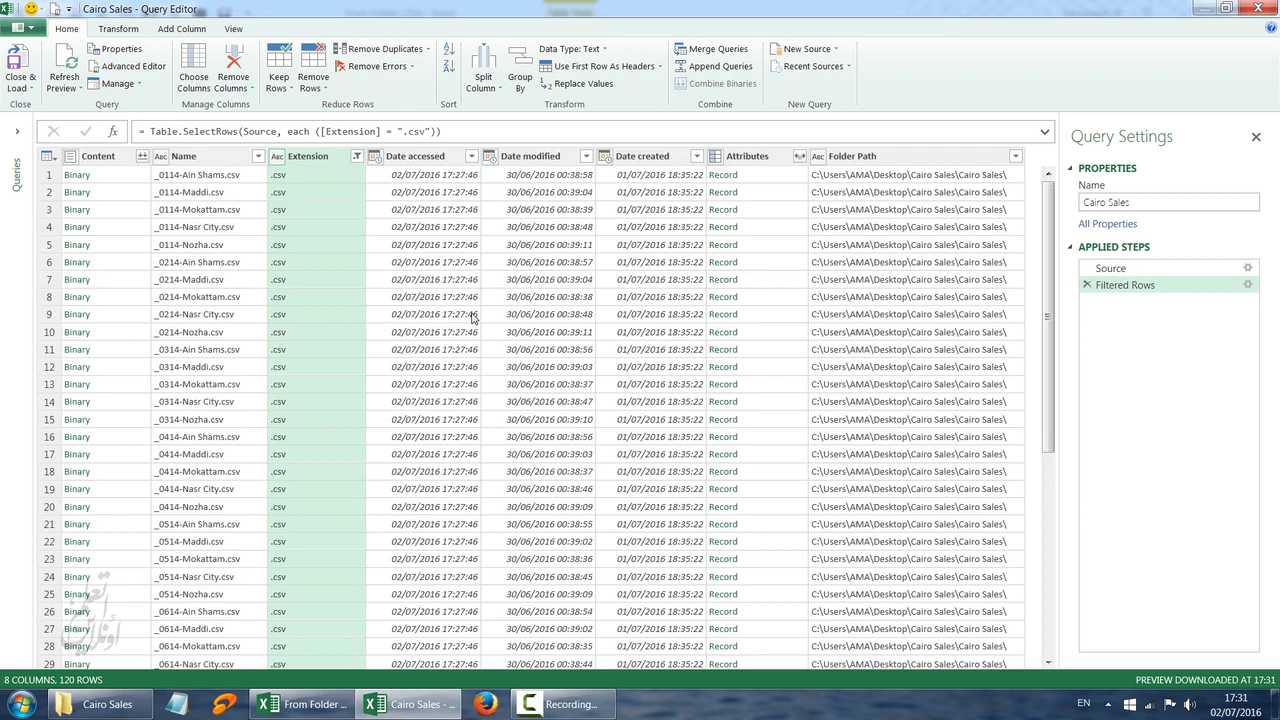
# Check the source folder for the 2015 subfolder and examine the query rows that come from it.
pyautogui.click(107, 704)
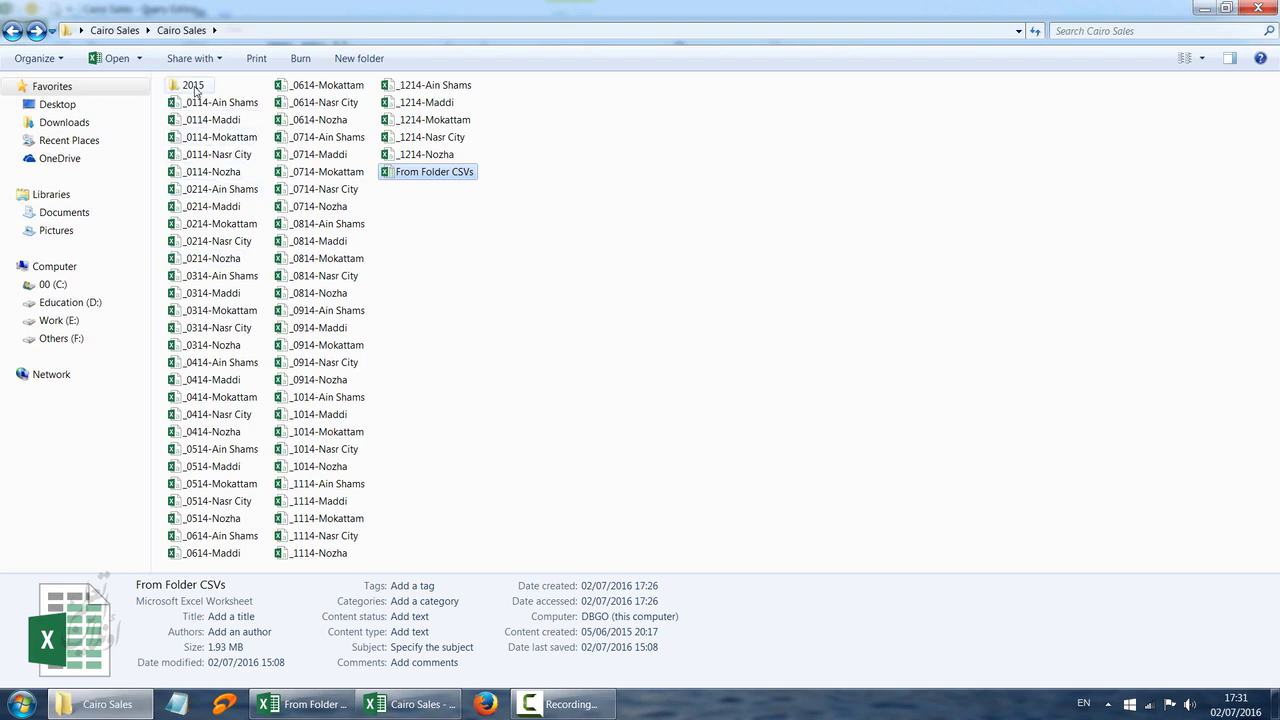
pyautogui.click(107, 704)
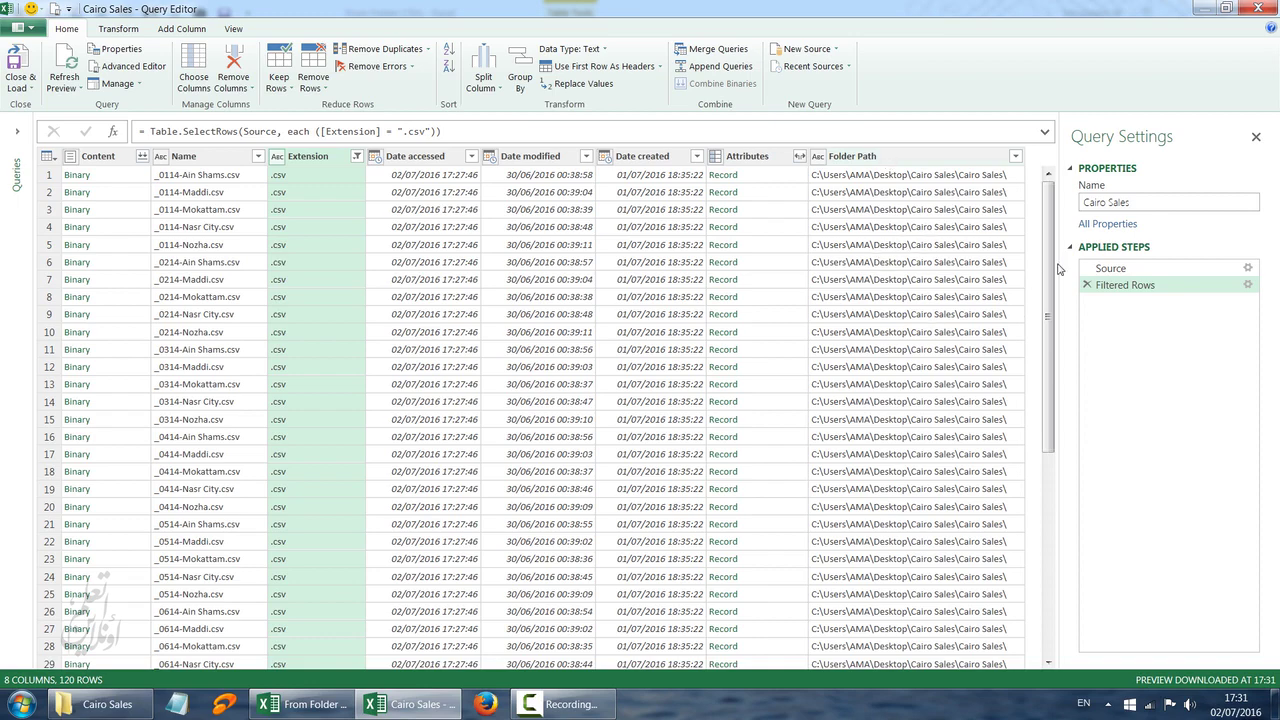
pyautogui.moveTo(1050, 265); pyautogui.dragTo(1052, 547)
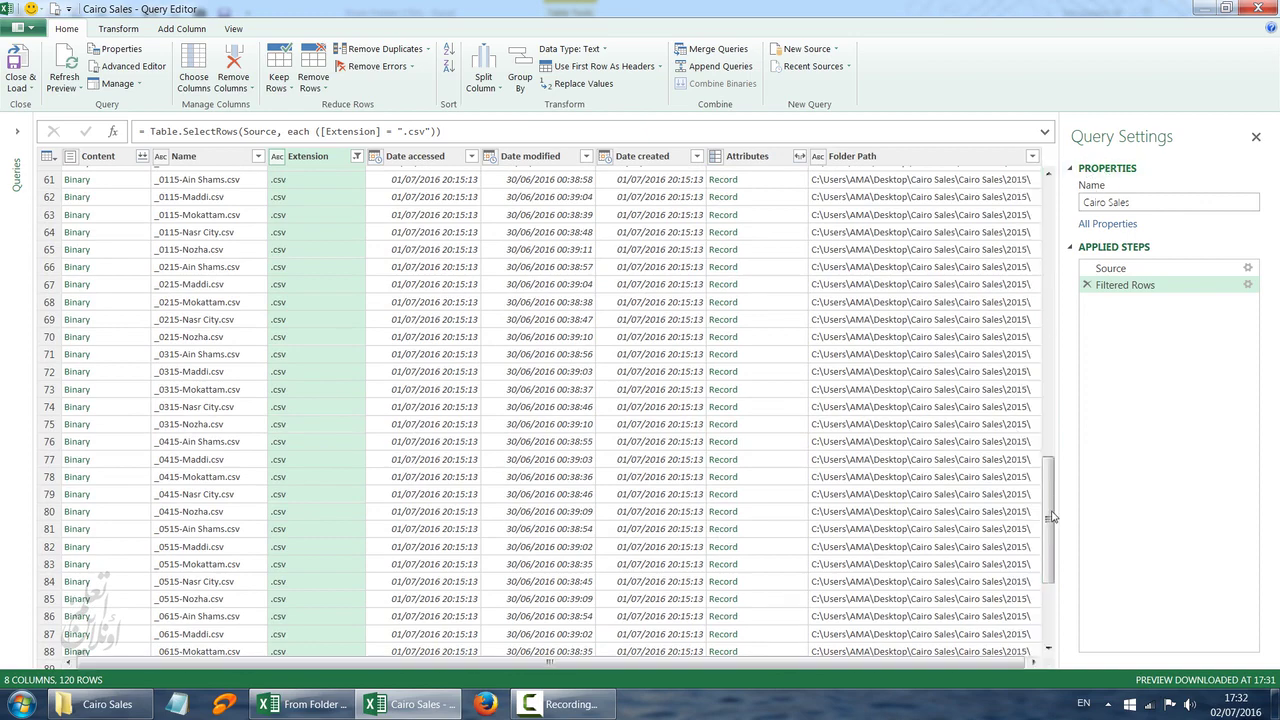
# Filter the Folder Path column to exclude the 2015 subfolder.
pyautogui.click(1032, 157)
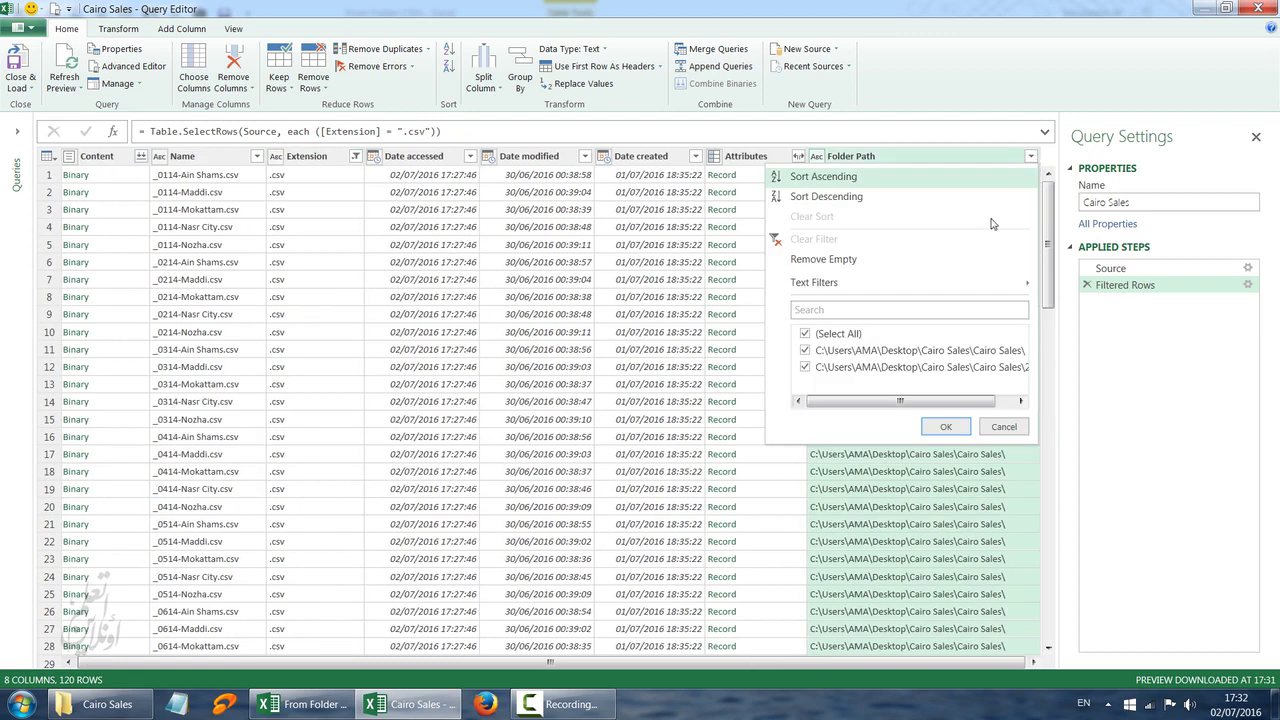
pyautogui.click(806, 369)
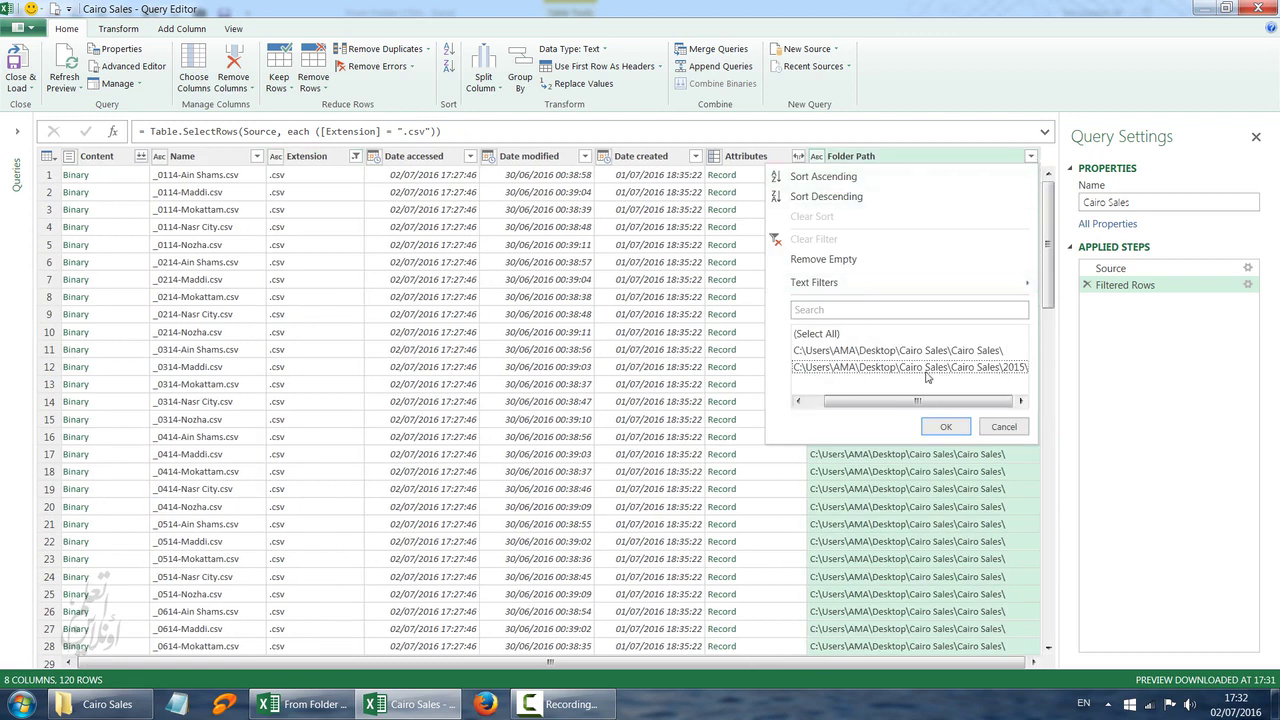
pyautogui.click(948, 429)
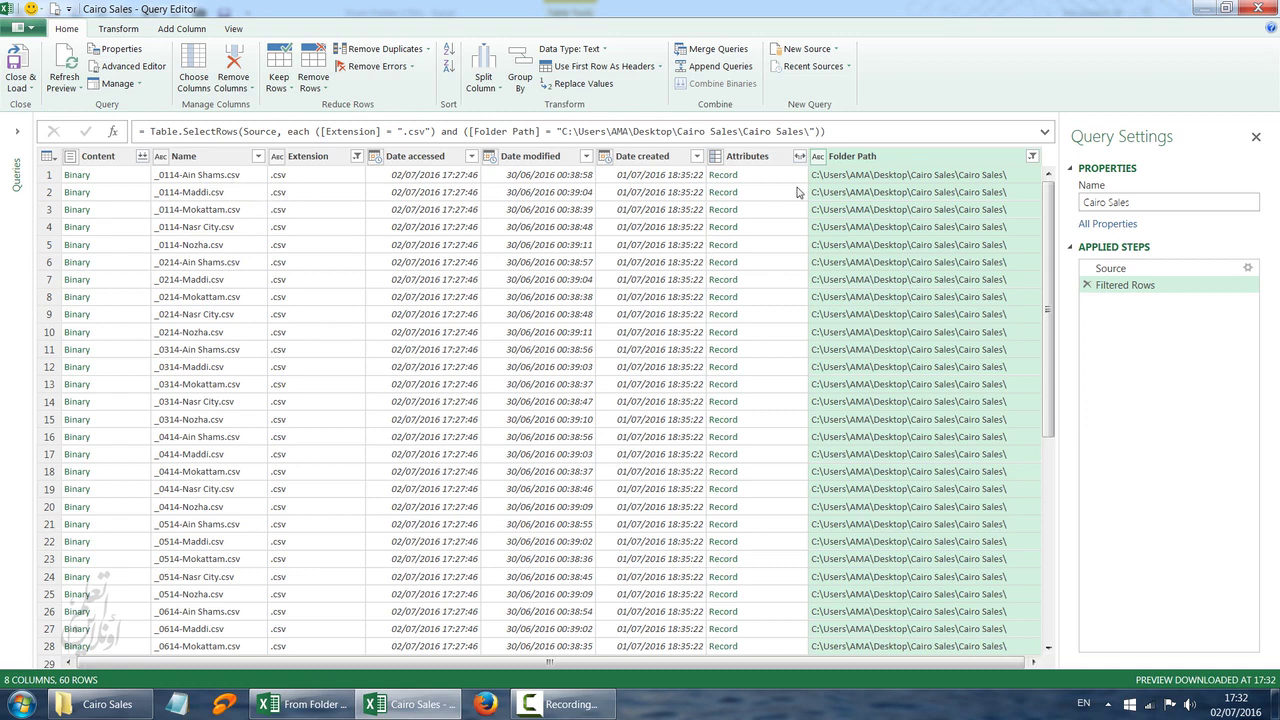
# Remove all columns except Content and combine its binaries into one table.
pyautogui.rightClick(103, 160)
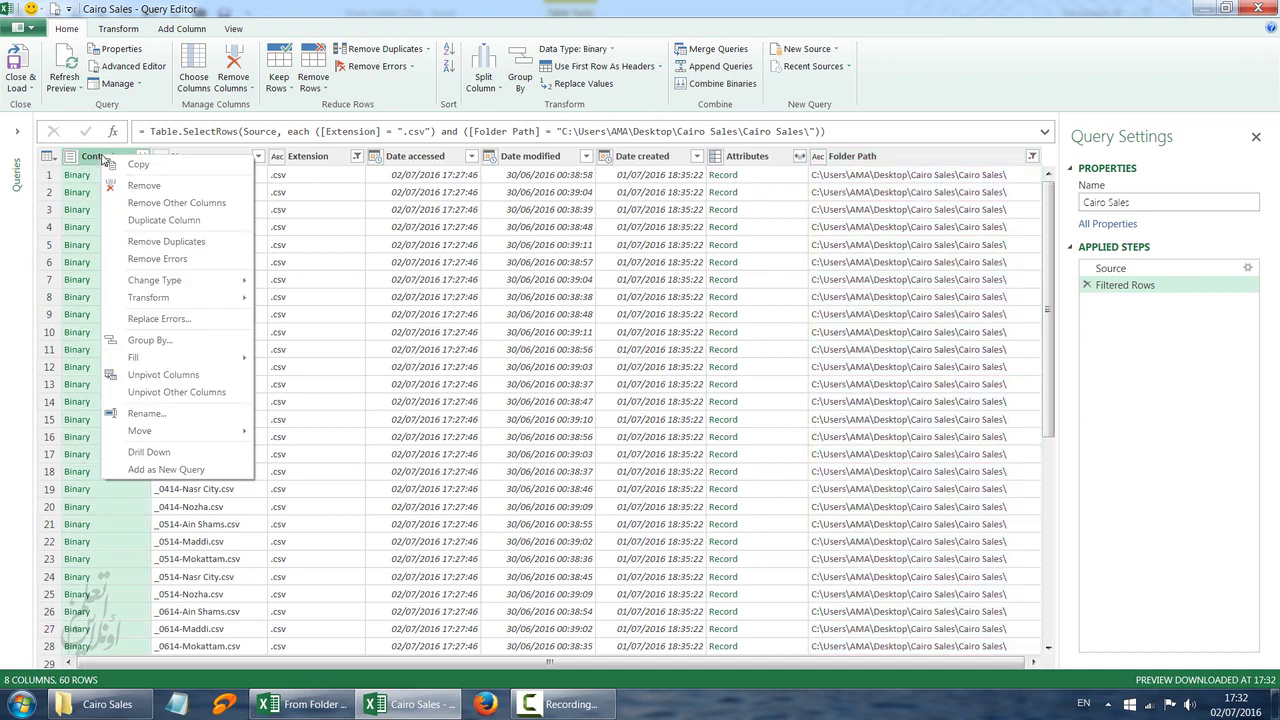
pyautogui.click(180, 203)
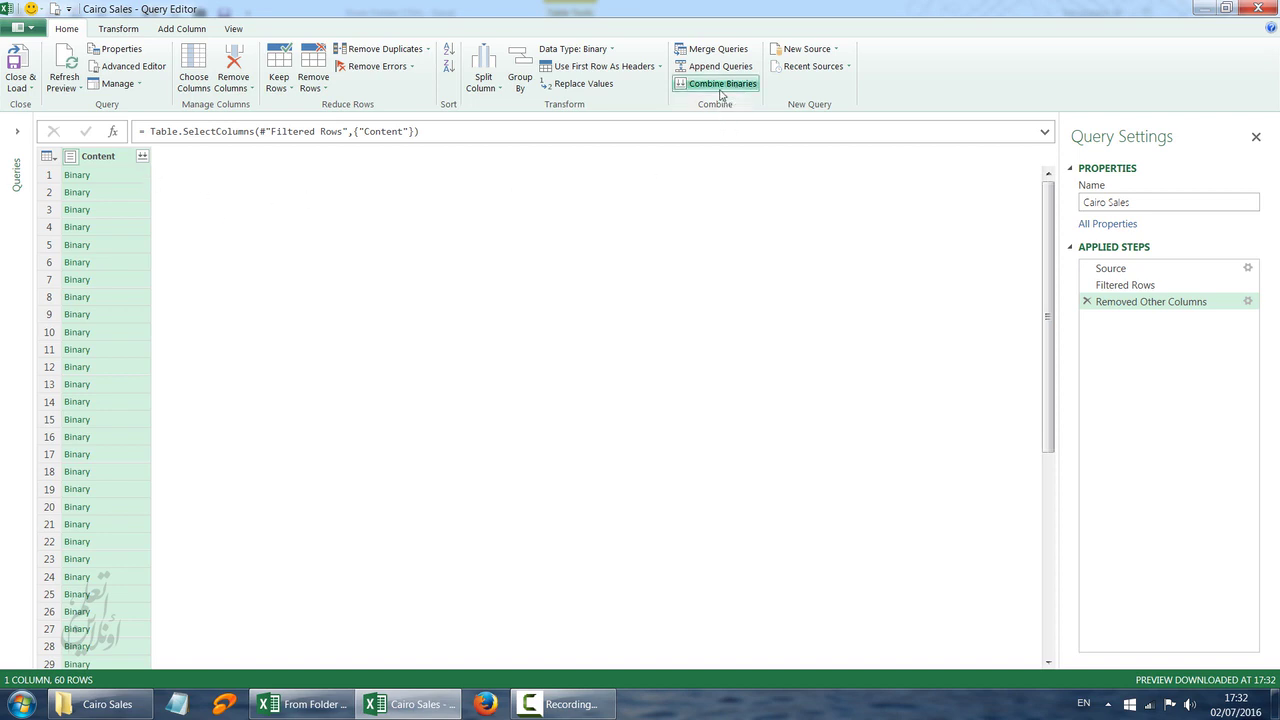
pyautogui.click(143, 158)
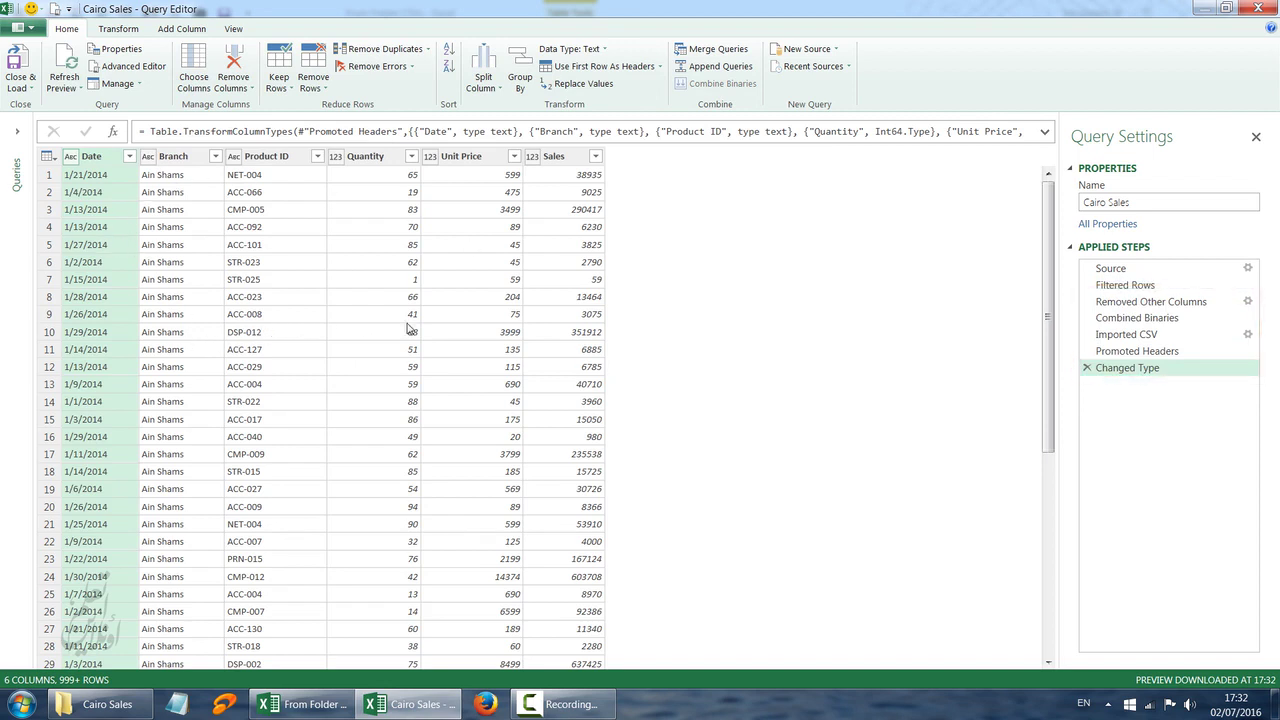
# Compare the query's Filtered Rows step with its Changed Type step.
pyautogui.click(1125, 285)
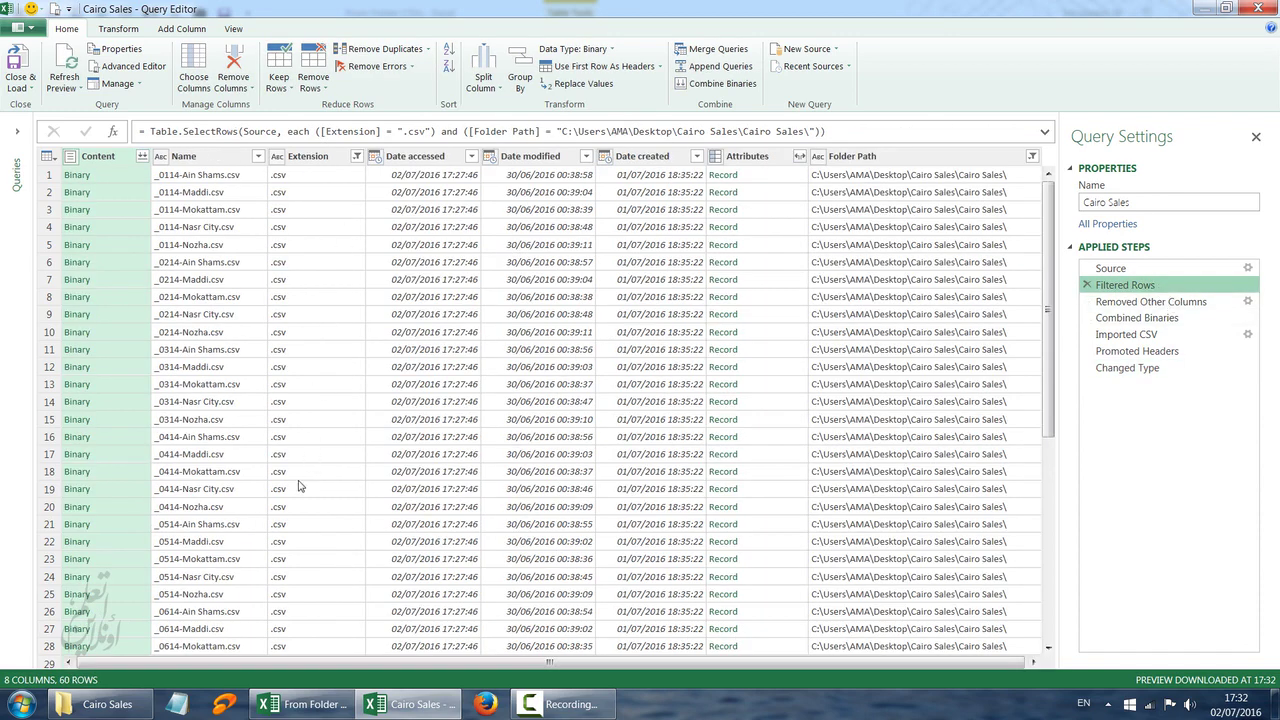
pyautogui.click(1138, 370)
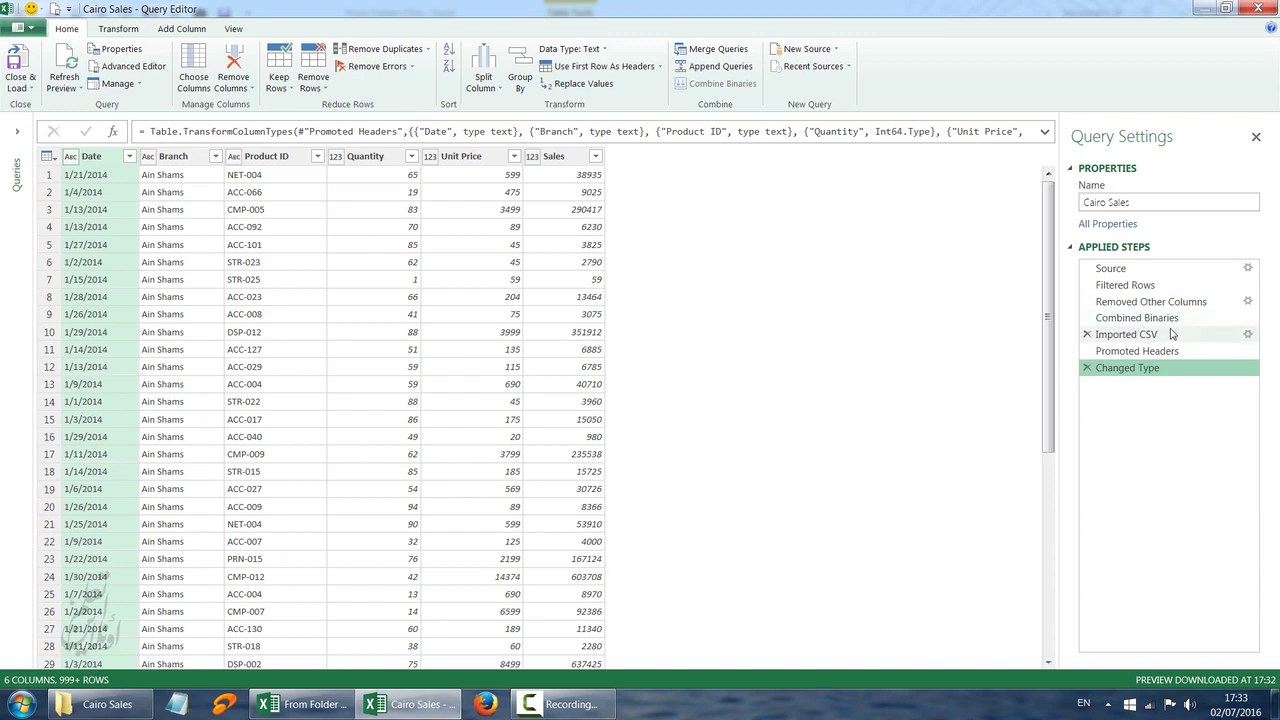
pyautogui.click(1143, 287)
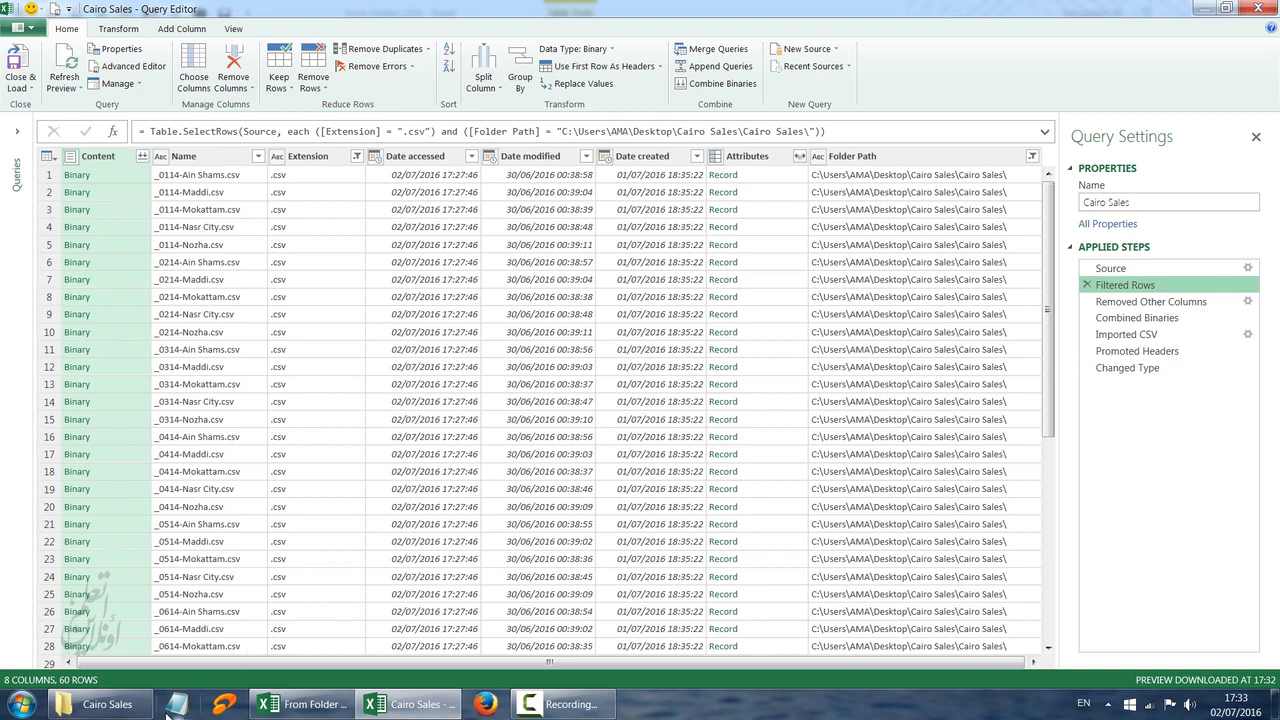
# Open the _0314-Ain Shams CSV file from the Cairo Sales folder in Notepad to examine its header row.
pyautogui.click(105, 704)
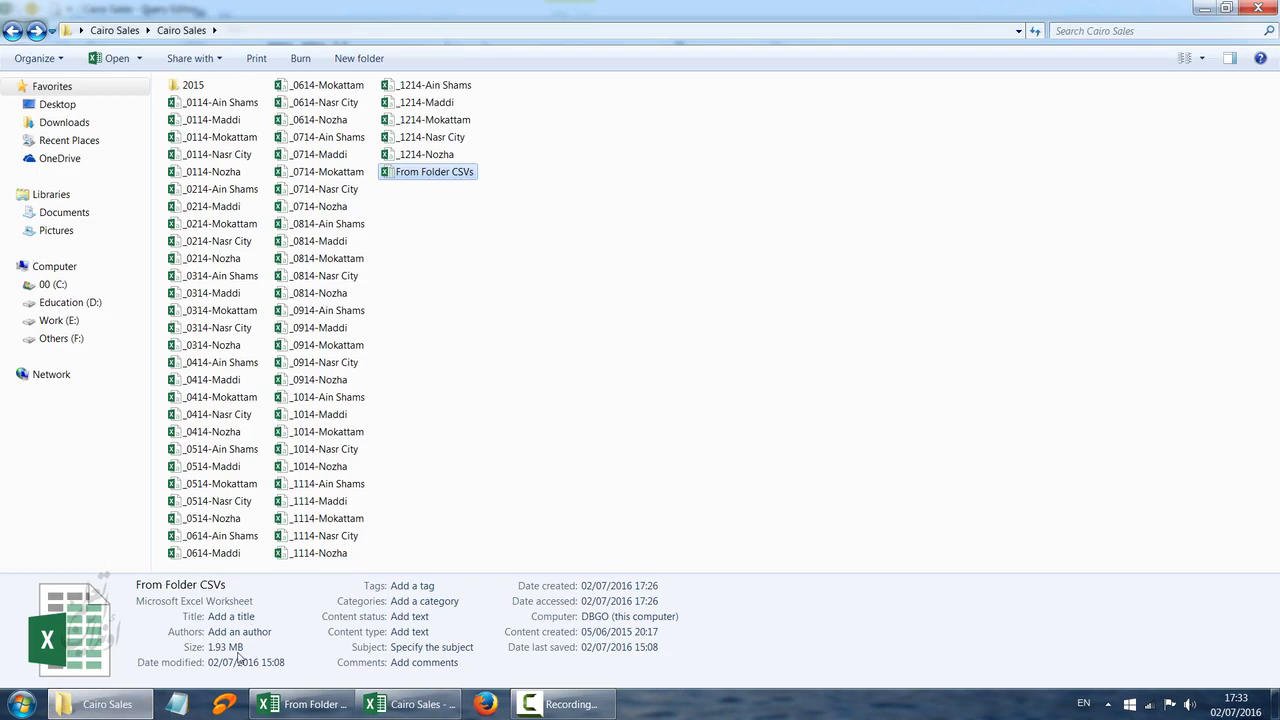
pyautogui.click(176, 704)
pyautogui.moveTo(215, 276); pyautogui.dragTo(547, 250)
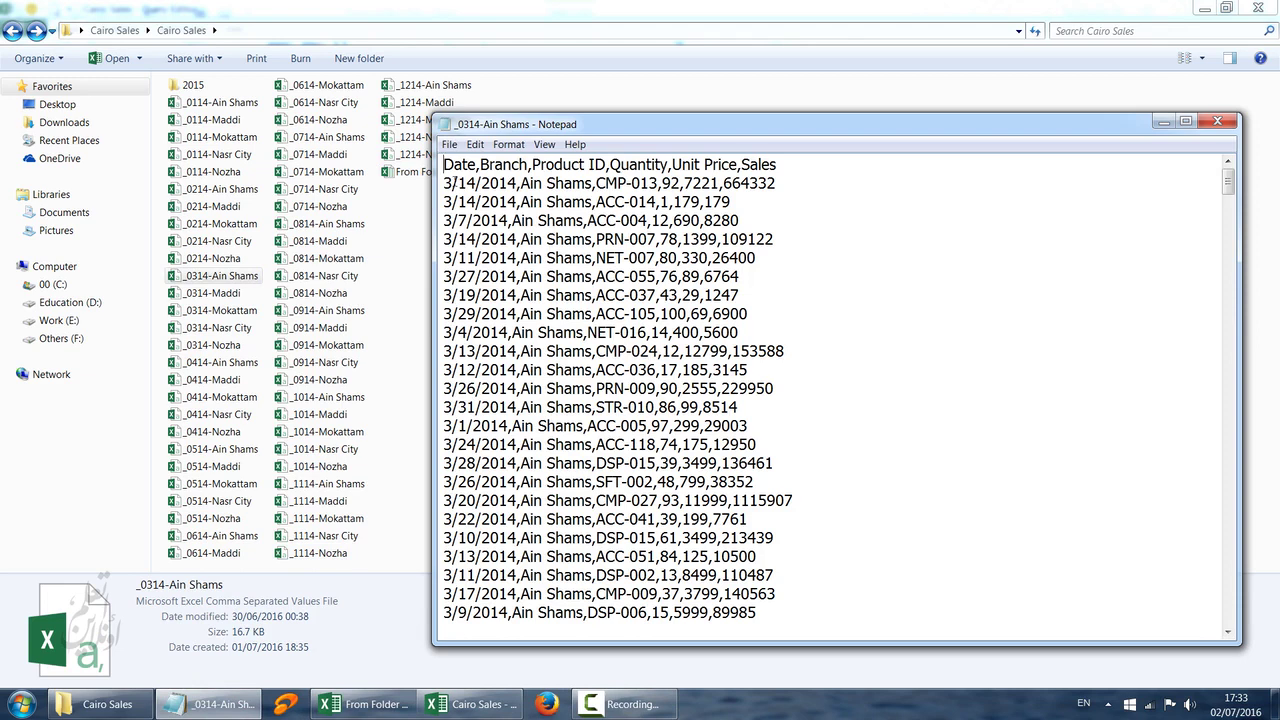
# Examine the header row and first record of the _0314-Ain Shams file, close it, and switch back to the Query Editor.
pyautogui.moveTo(442, 163); pyautogui.dragTo(857, 174)
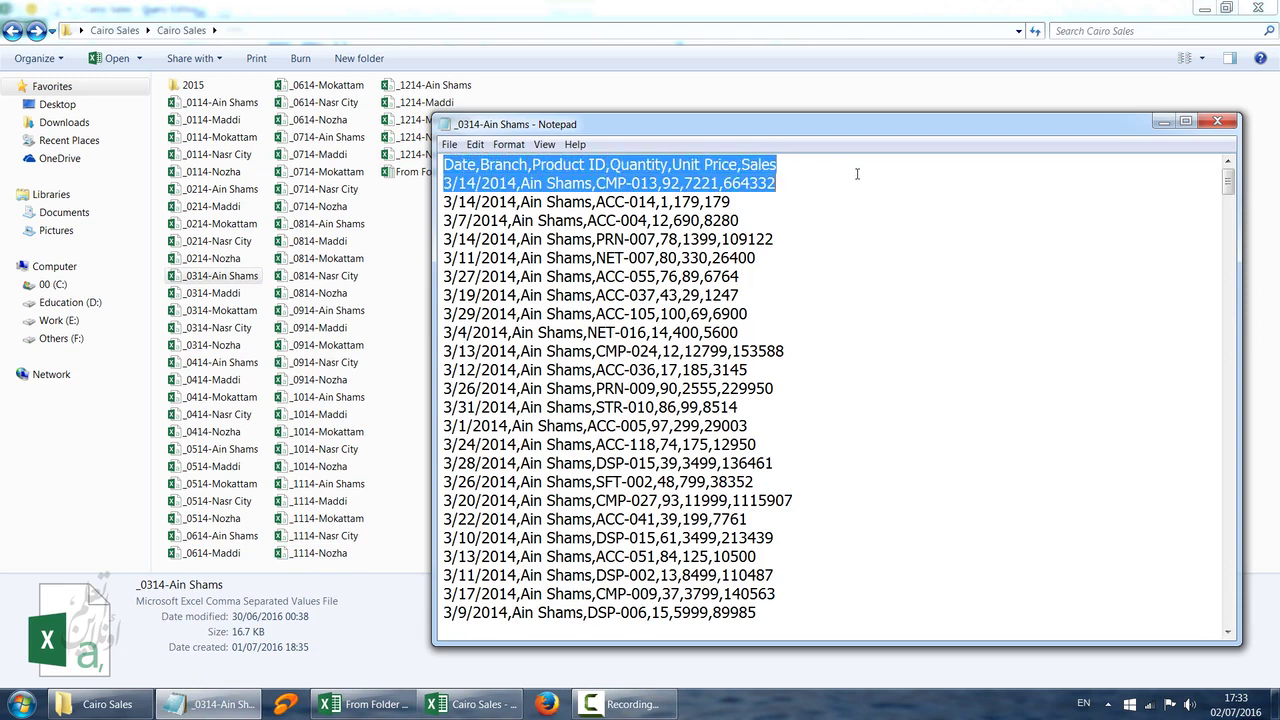
pyautogui.click(449, 165)
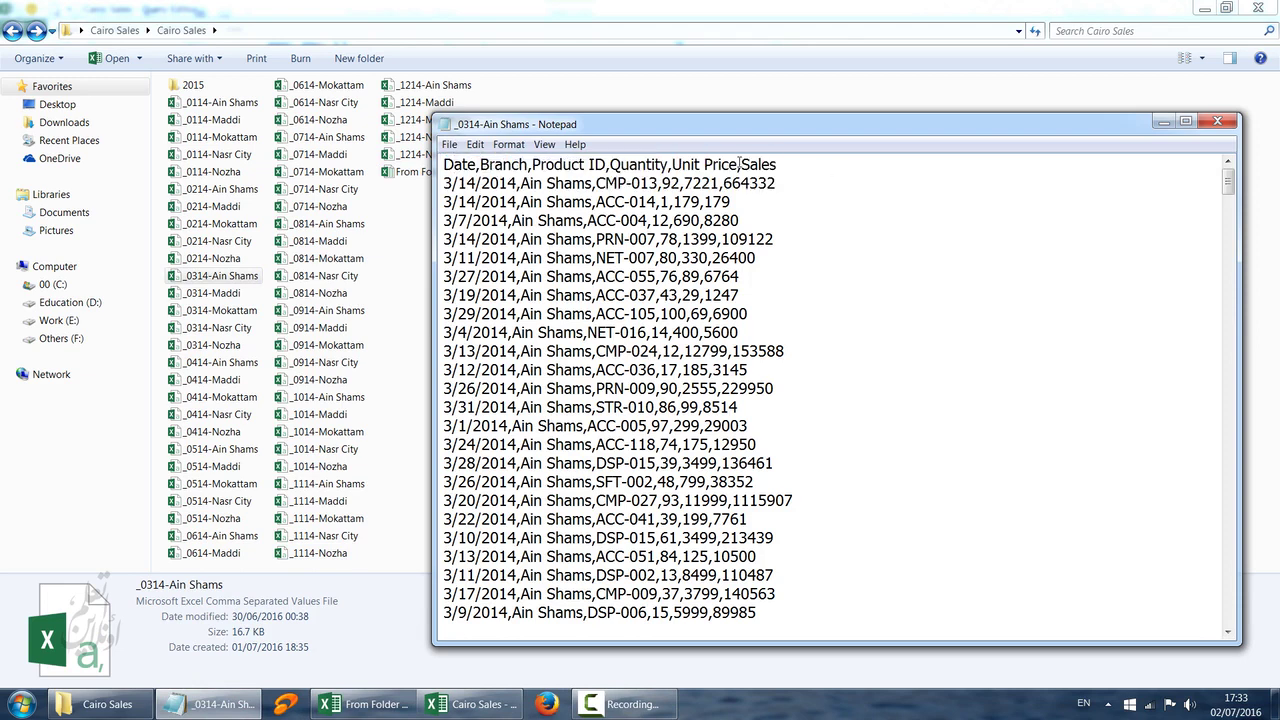
pyautogui.click(1217, 121)
pyautogui.click(400, 702)
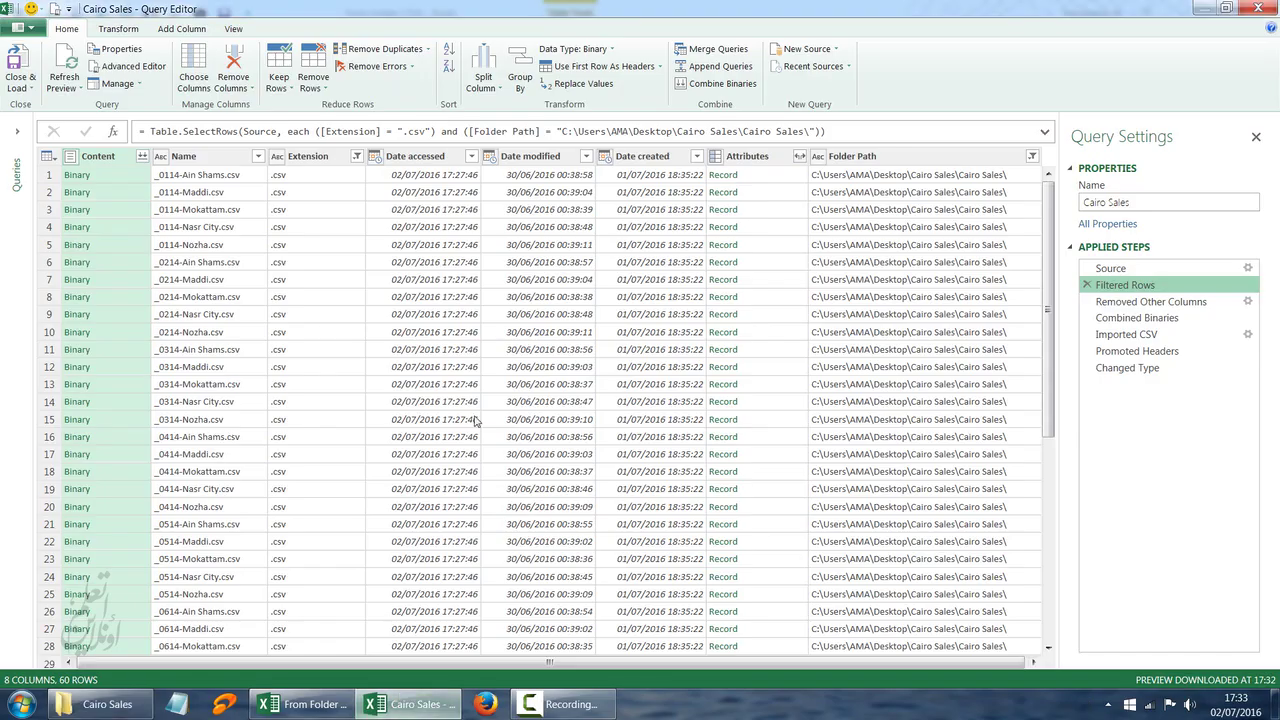
# From the Changed Type step, load the full list of Branch values and filter out the rows whose Branch value is "Branch".
pyautogui.click(1148, 372)
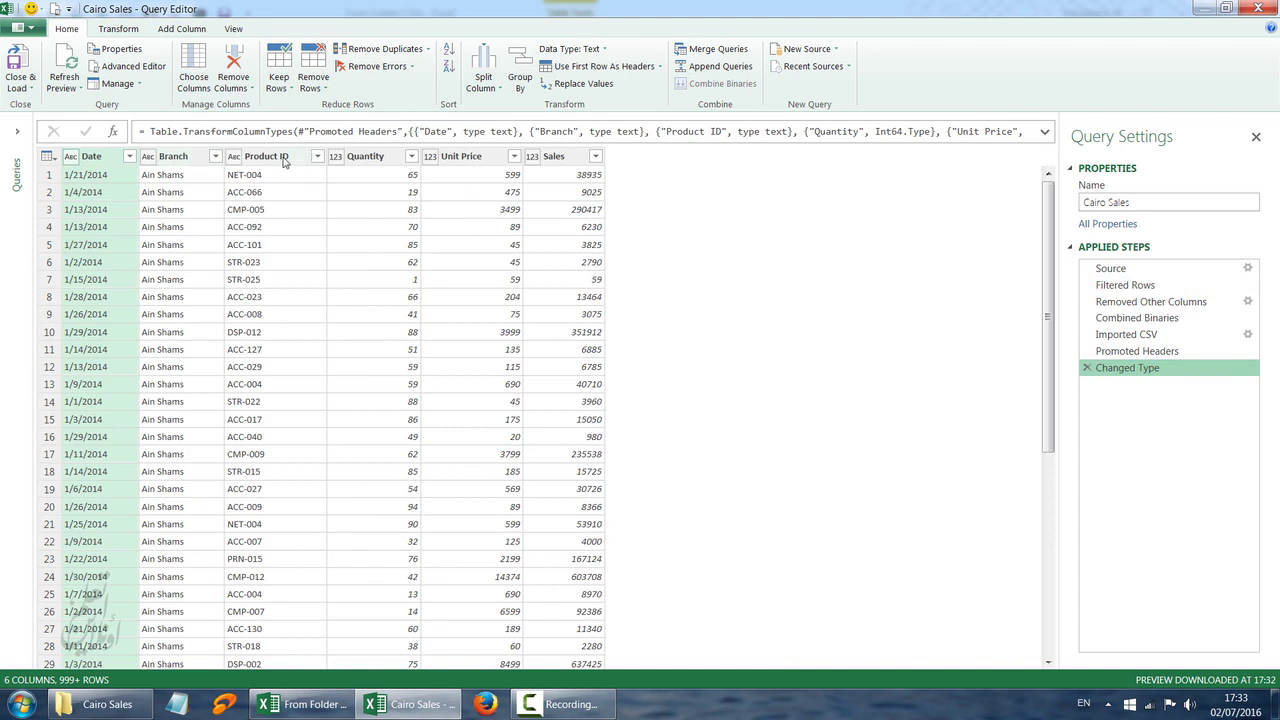
pyautogui.click(216, 157)
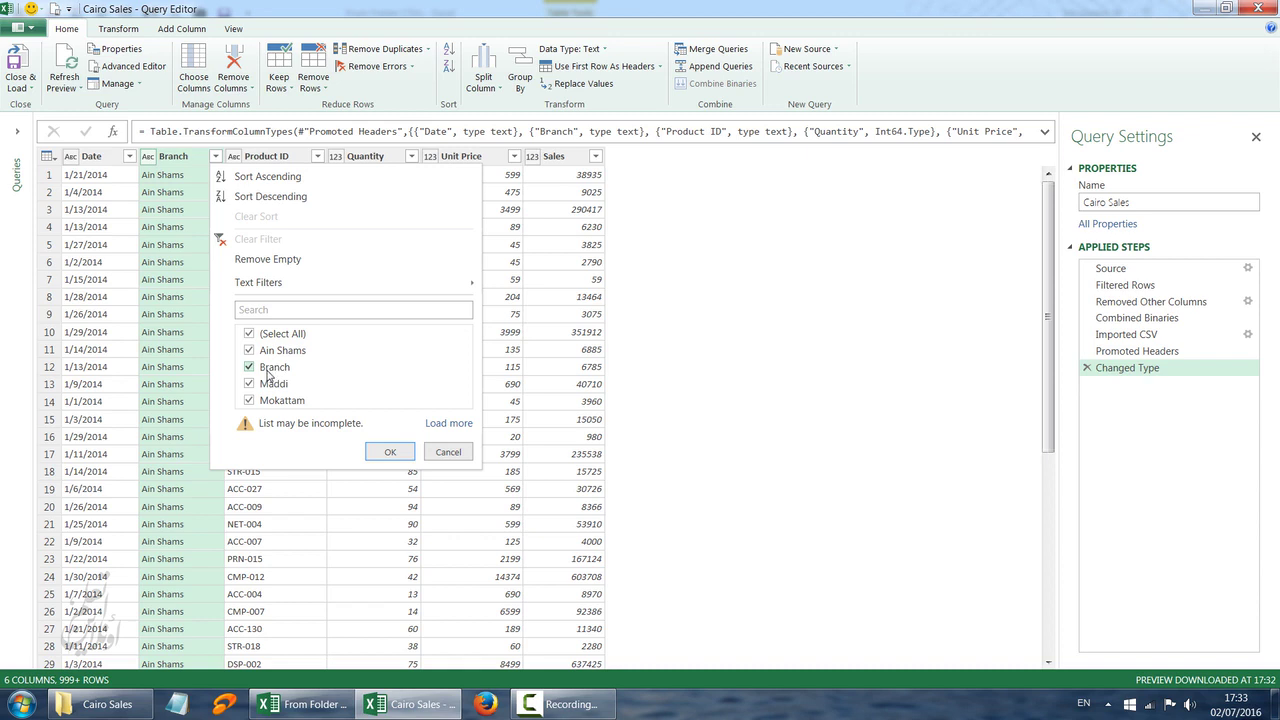
pyautogui.click(448, 423)
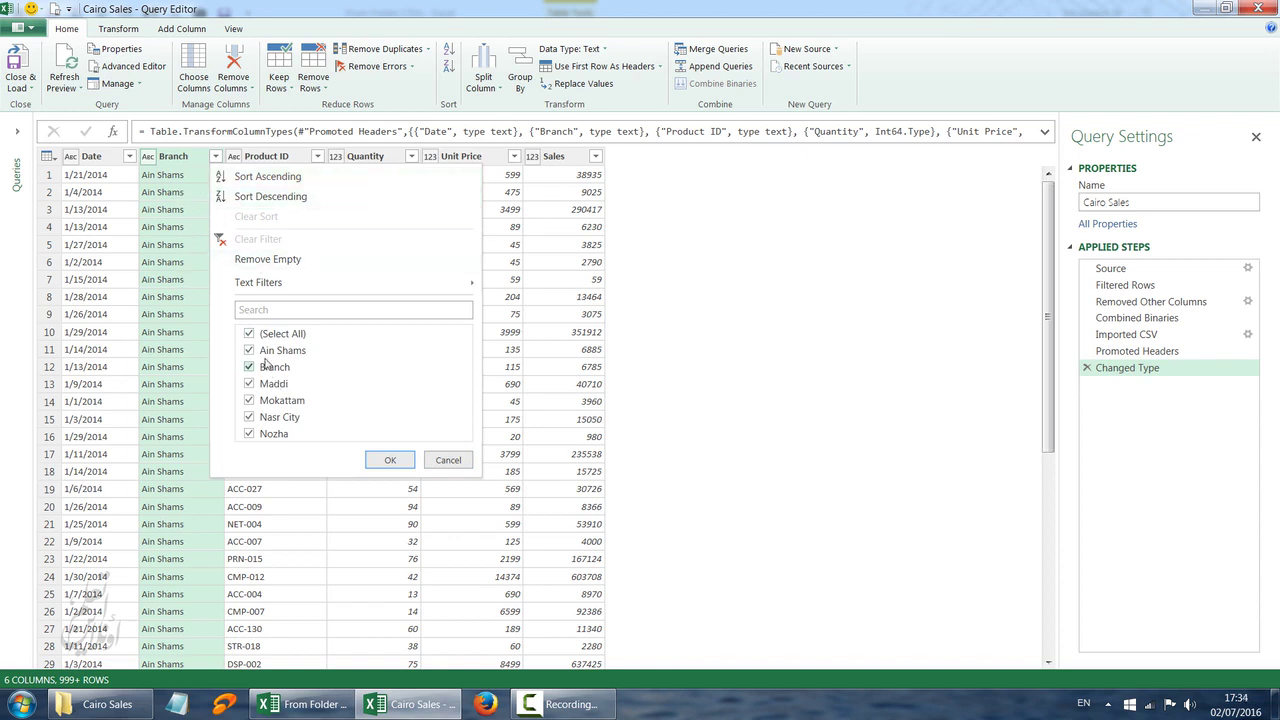
pyautogui.moveTo(251, 335); pyautogui.dragTo(261, 370)
pyautogui.click(252, 368)
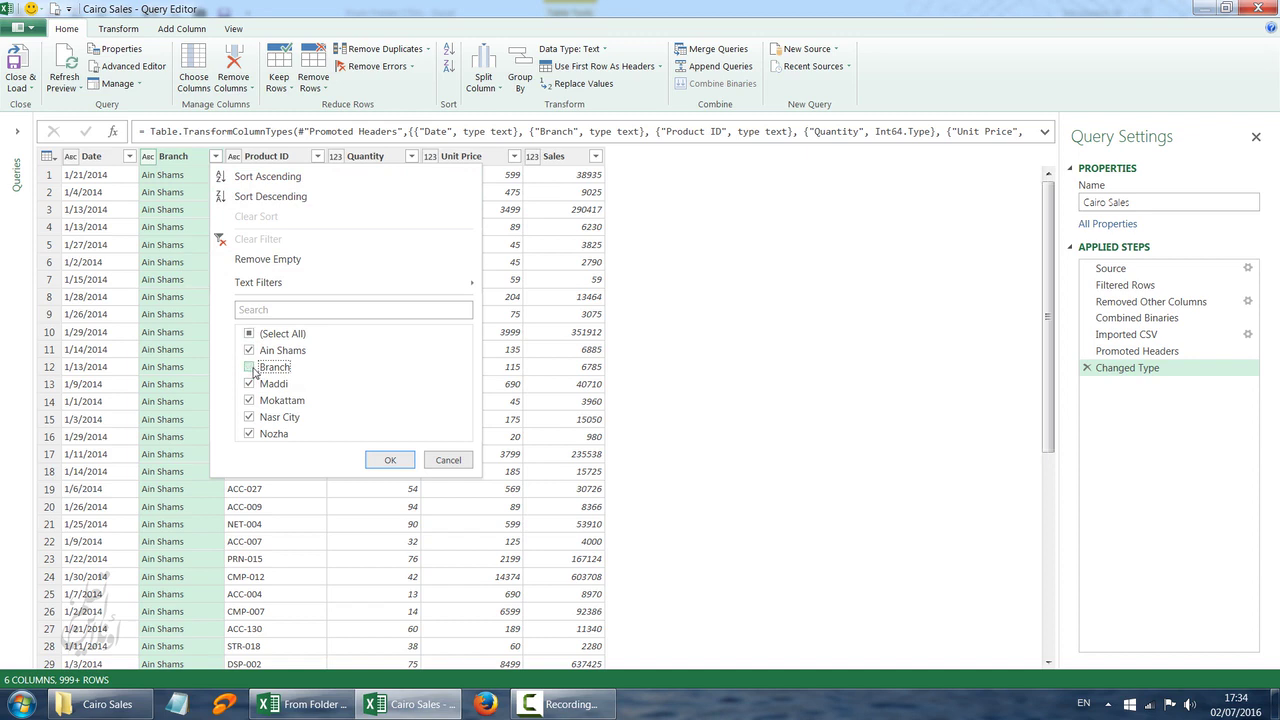
pyautogui.click(390, 460)
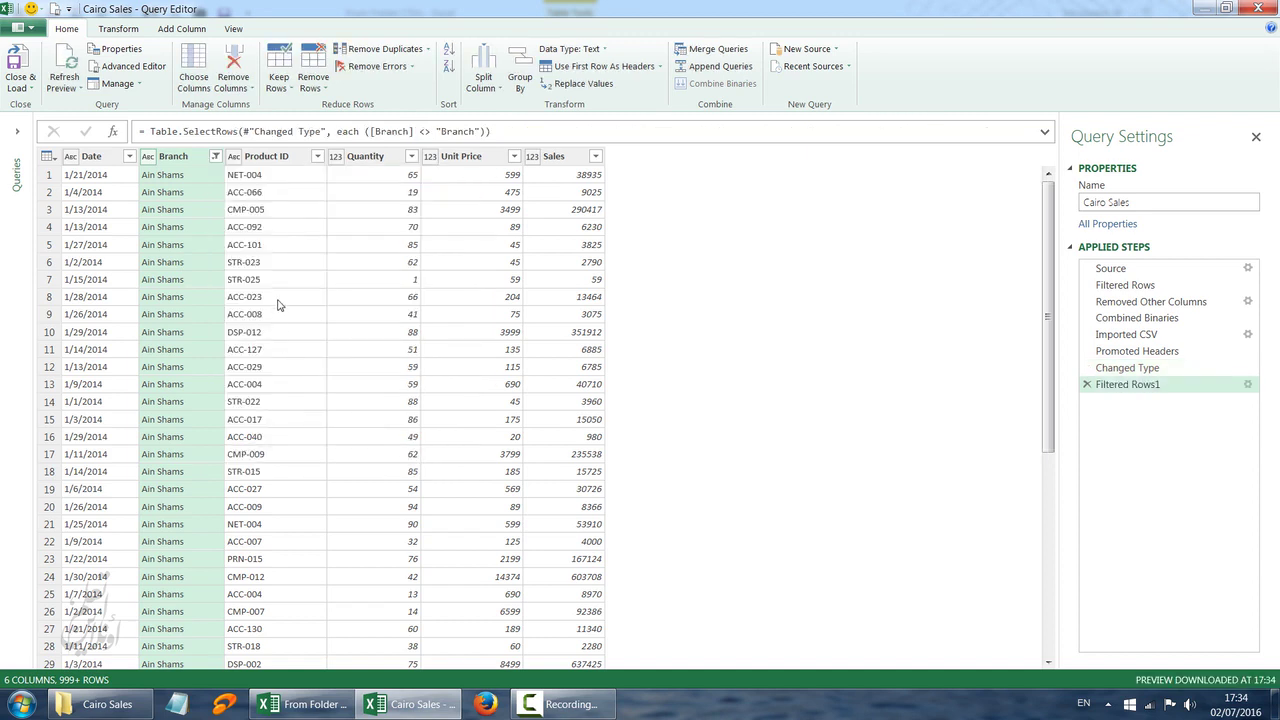
# Review the filter value lists of the Product ID and Branch columns for leftover header text, leaving the filters as they are.
pyautogui.click(300, 162)
pyautogui.click(318, 157)
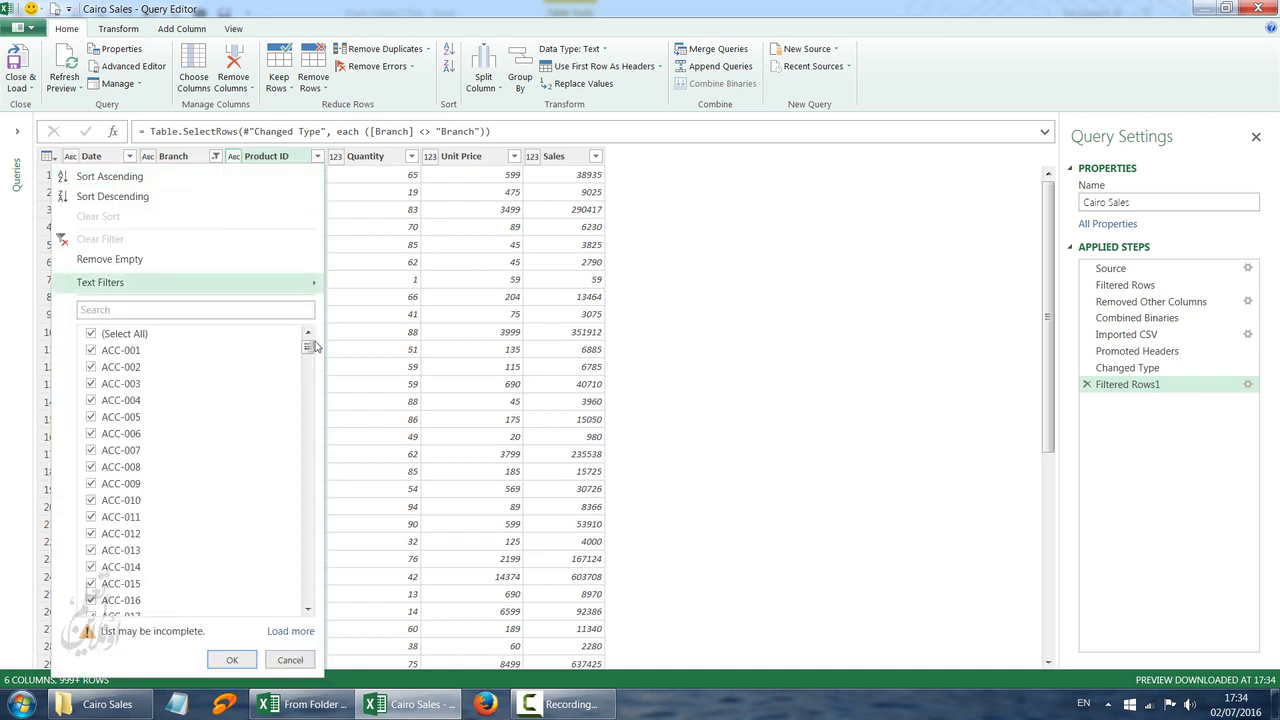
pyautogui.moveTo(307, 347); pyautogui.dragTo(327, 300)
pyautogui.click(405, 246)
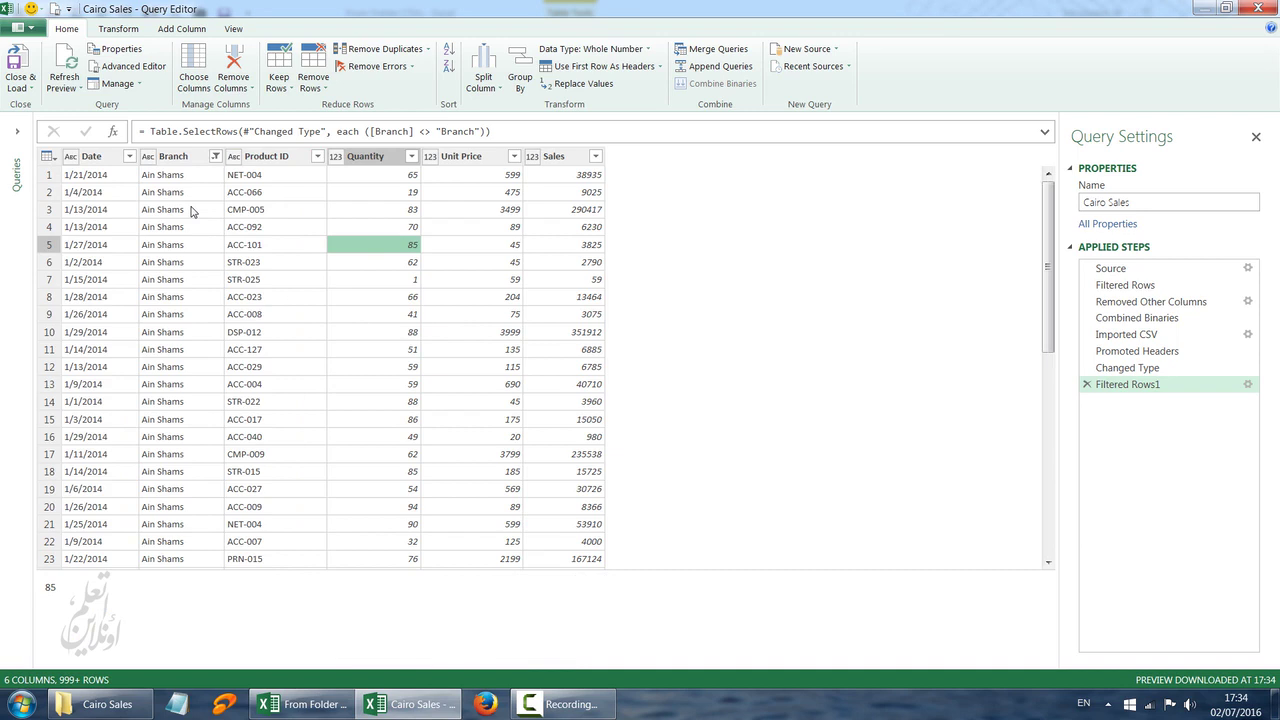
pyautogui.click(215, 156)
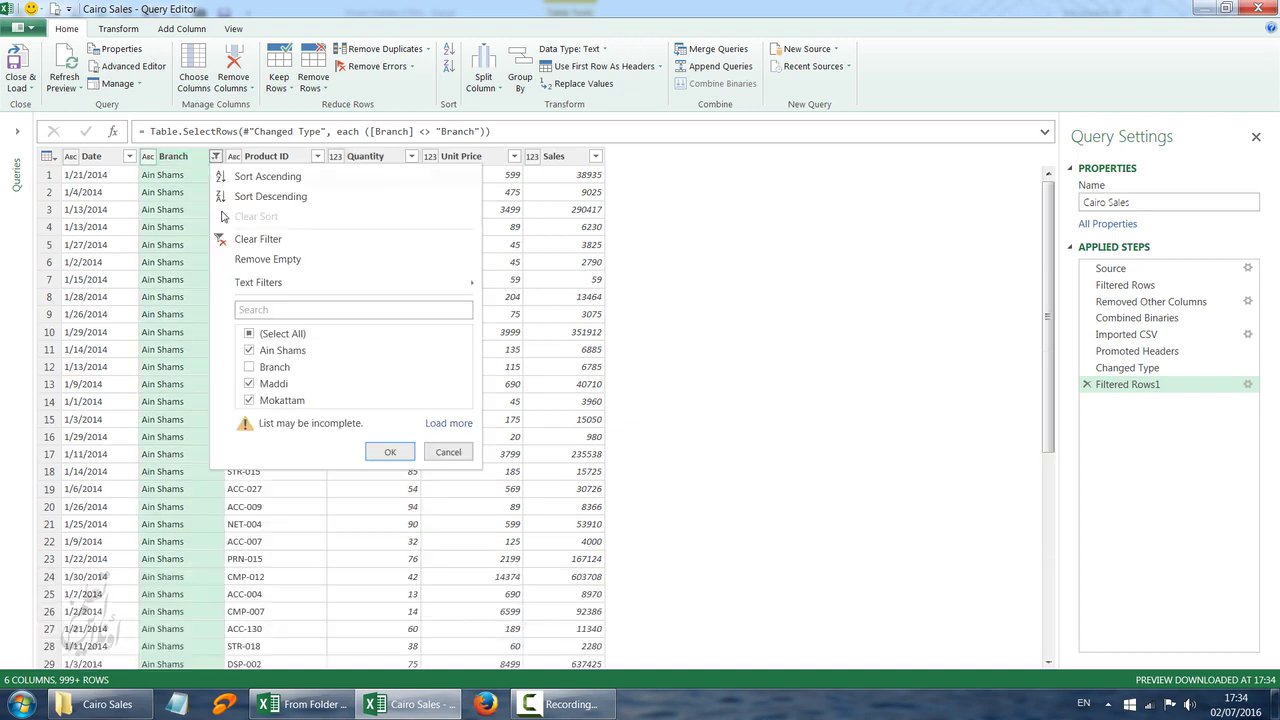
pyautogui.click(157, 299)
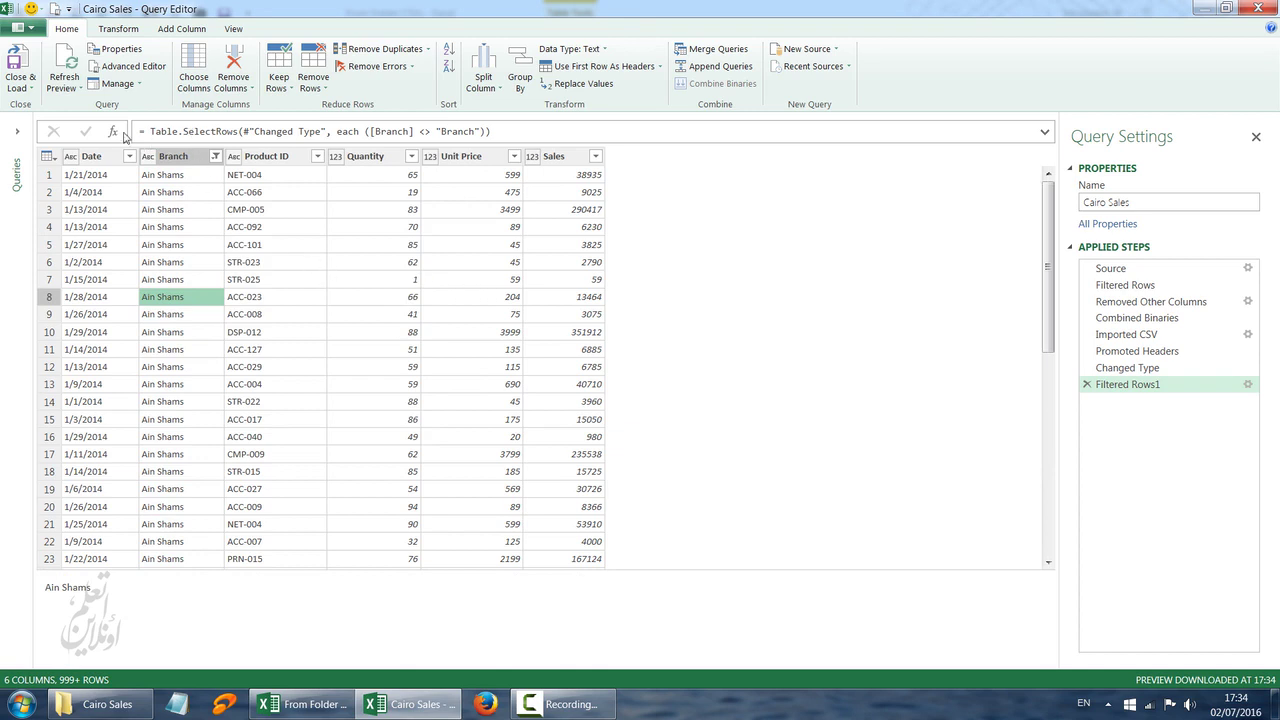
# Close the query and load its data as a table on a new worksheet.
pyautogui.click(17, 88)
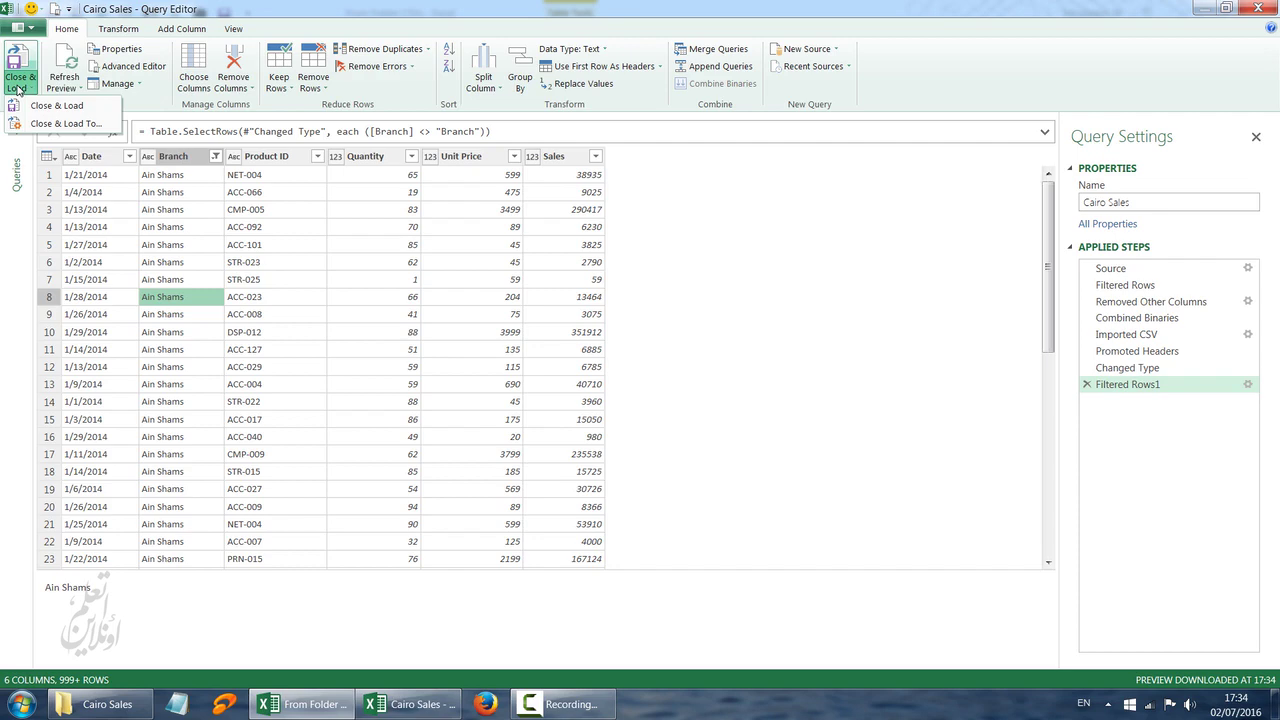
pyautogui.click(65, 124)
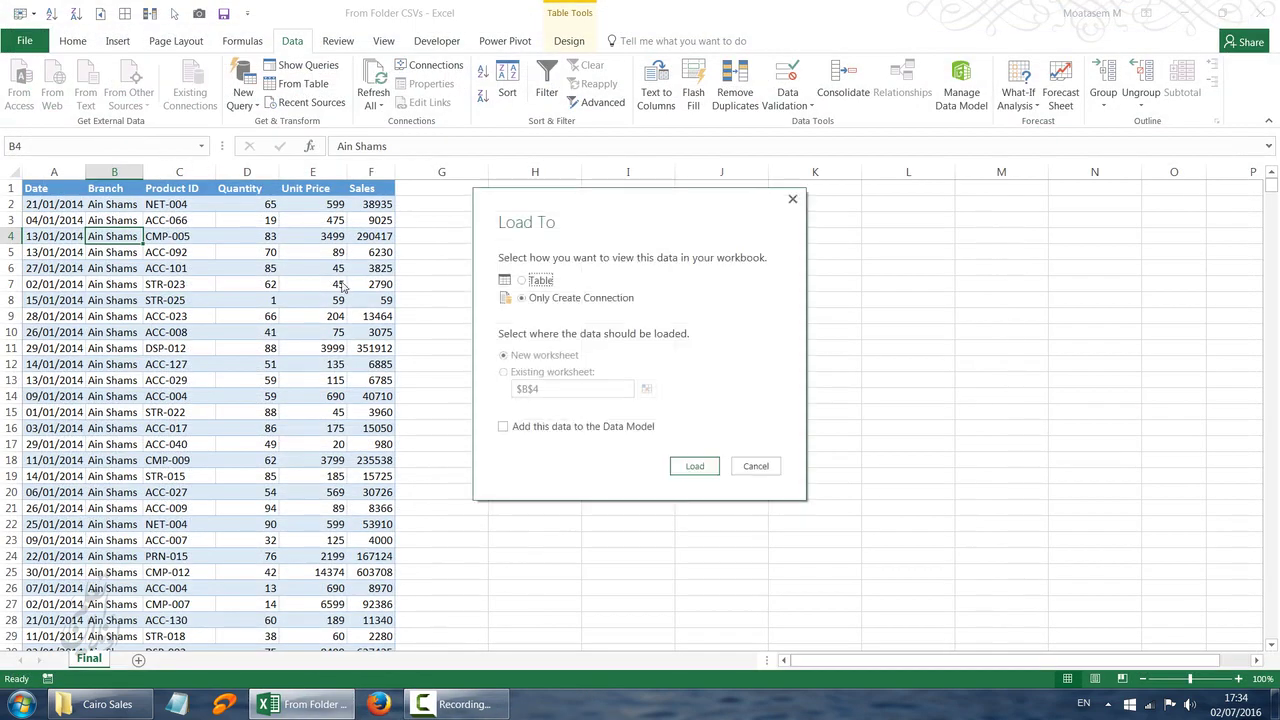
pyautogui.click(534, 283)
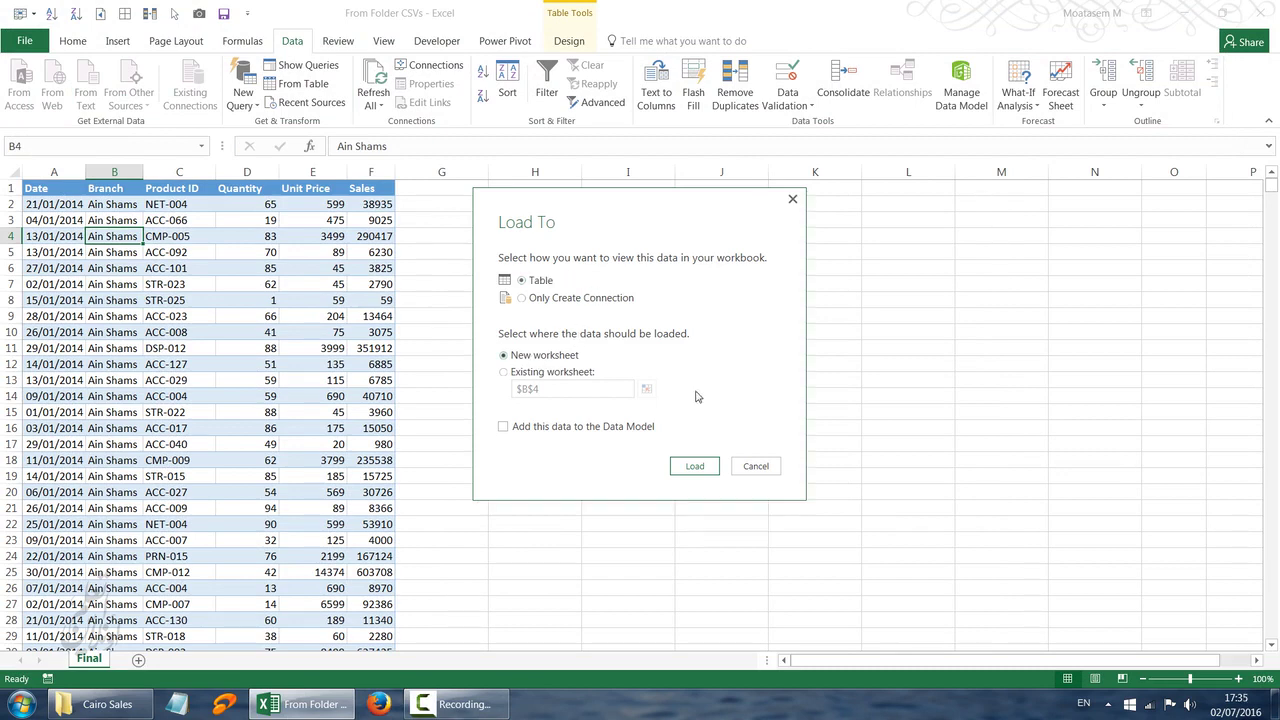
pyautogui.click(698, 467)
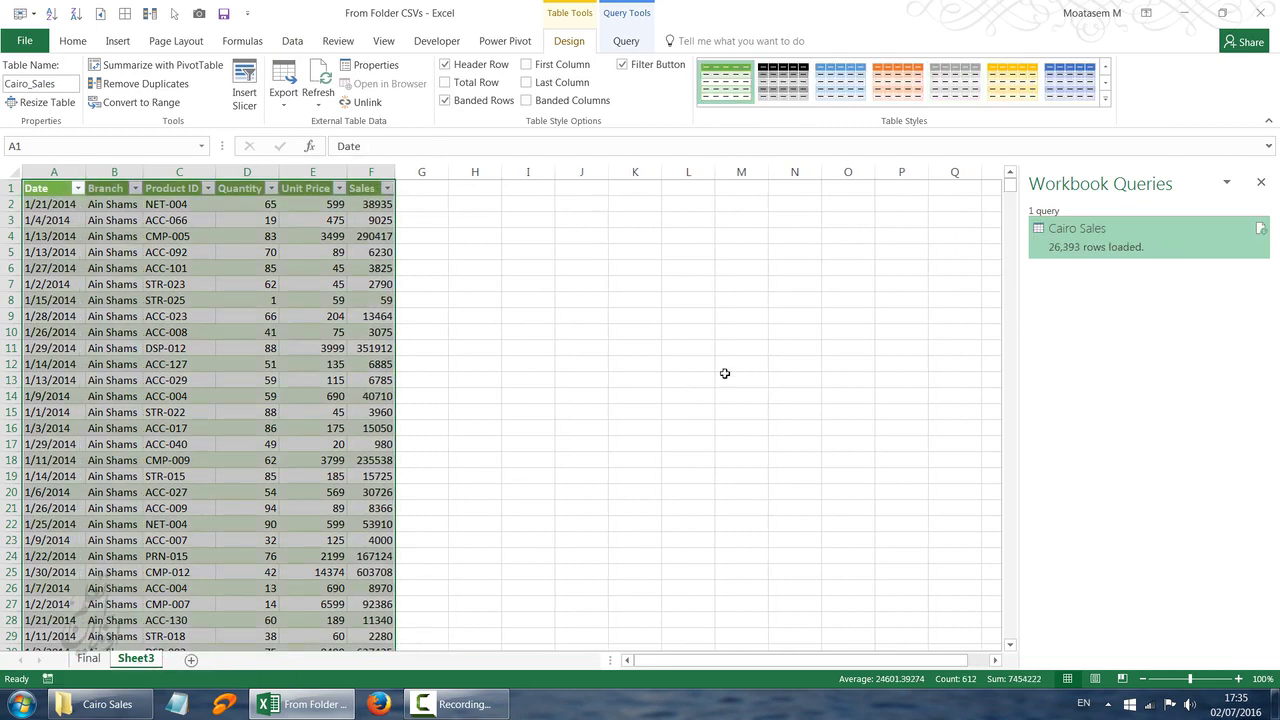
# Open the _0714-Nasr City CSV file from the Cairo Sales folder in Notepad, examine its date format, and close it.
pyautogui.moveTo(1141, 217)
pyautogui.click(107, 704)
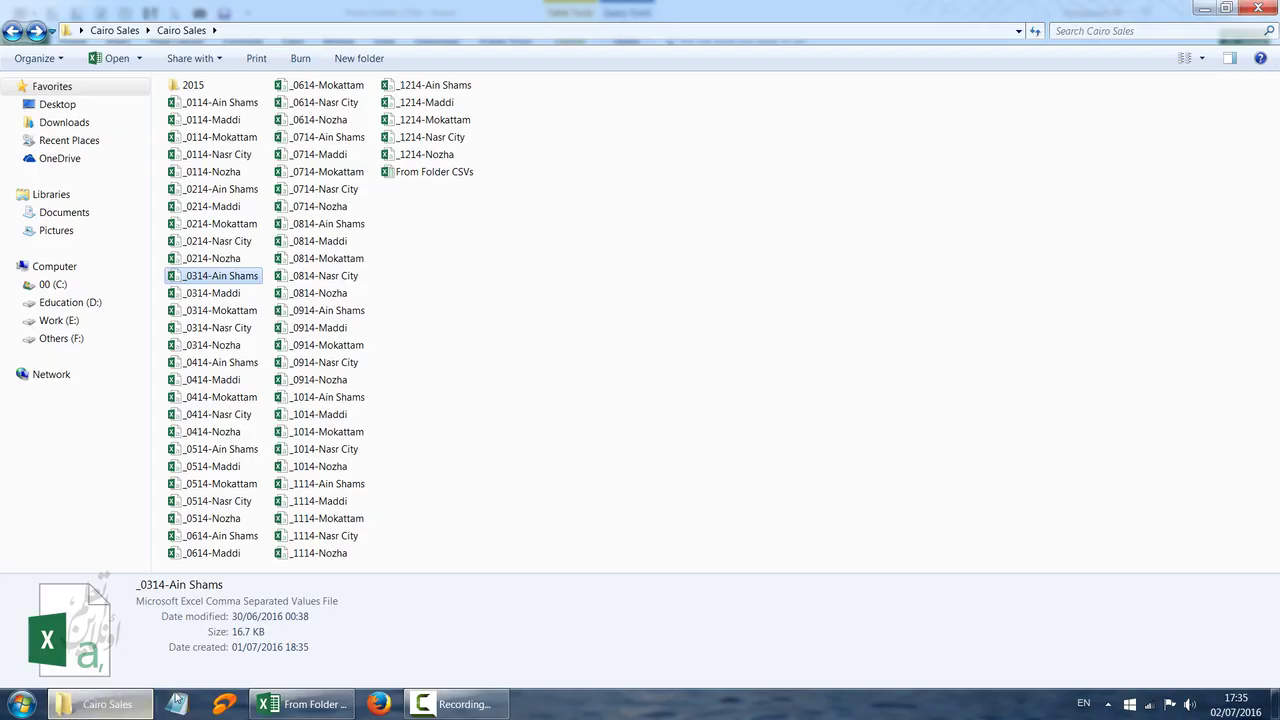
pyautogui.click(176, 704)
pyautogui.moveTo(300, 189); pyautogui.dragTo(521, 236)
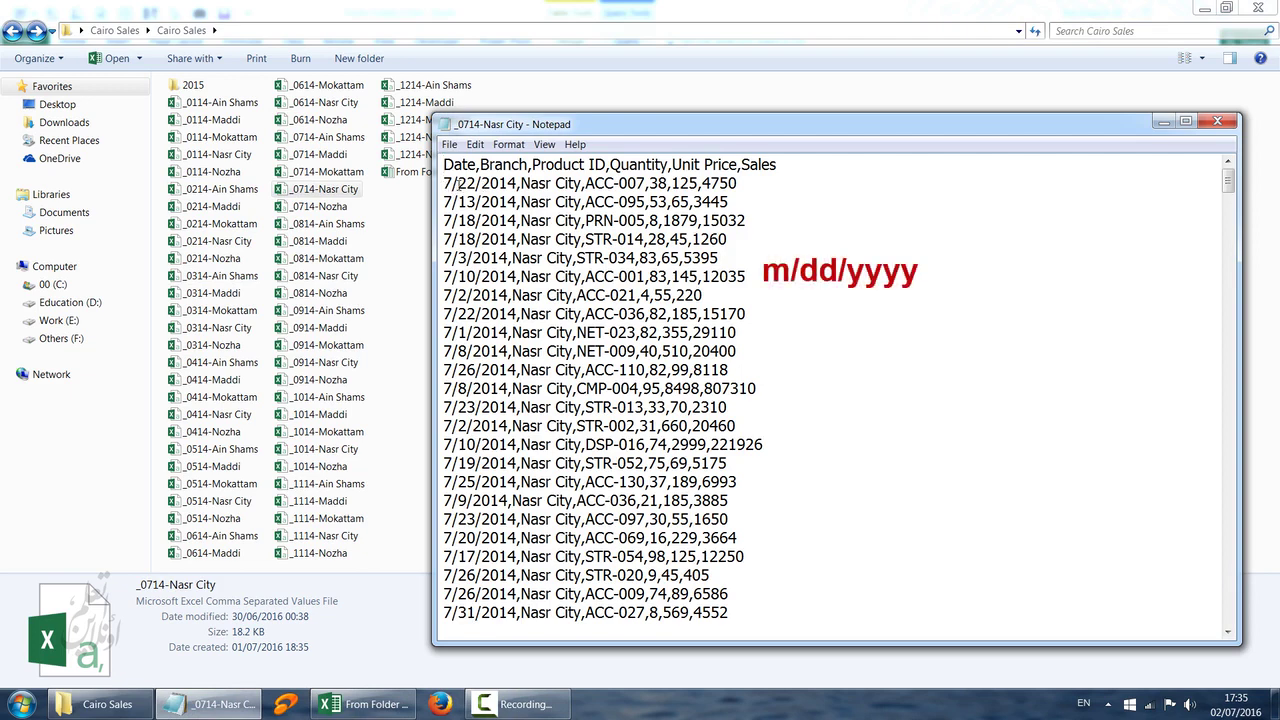
pyautogui.click(1217, 121)
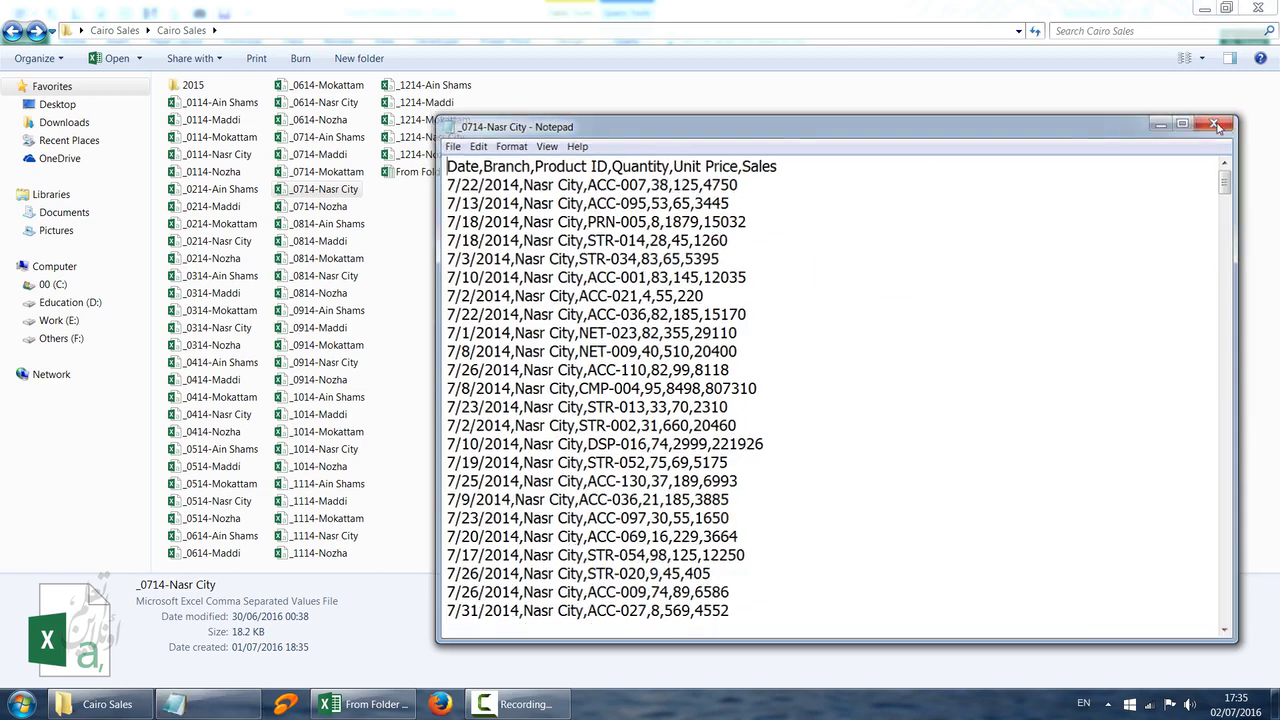
# Switch back to the Excel workbook and reopen the Cairo Sales query for editing.
pyautogui.click(302, 700)
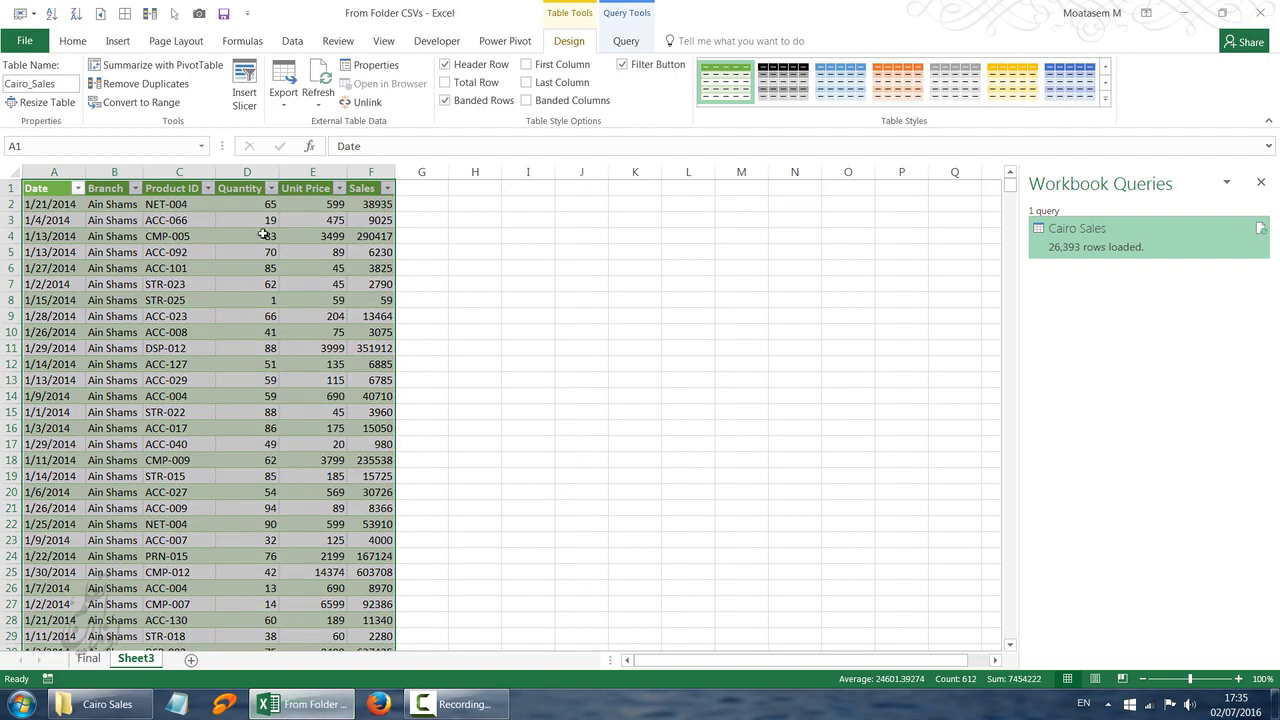
pyautogui.moveTo(1062, 236)
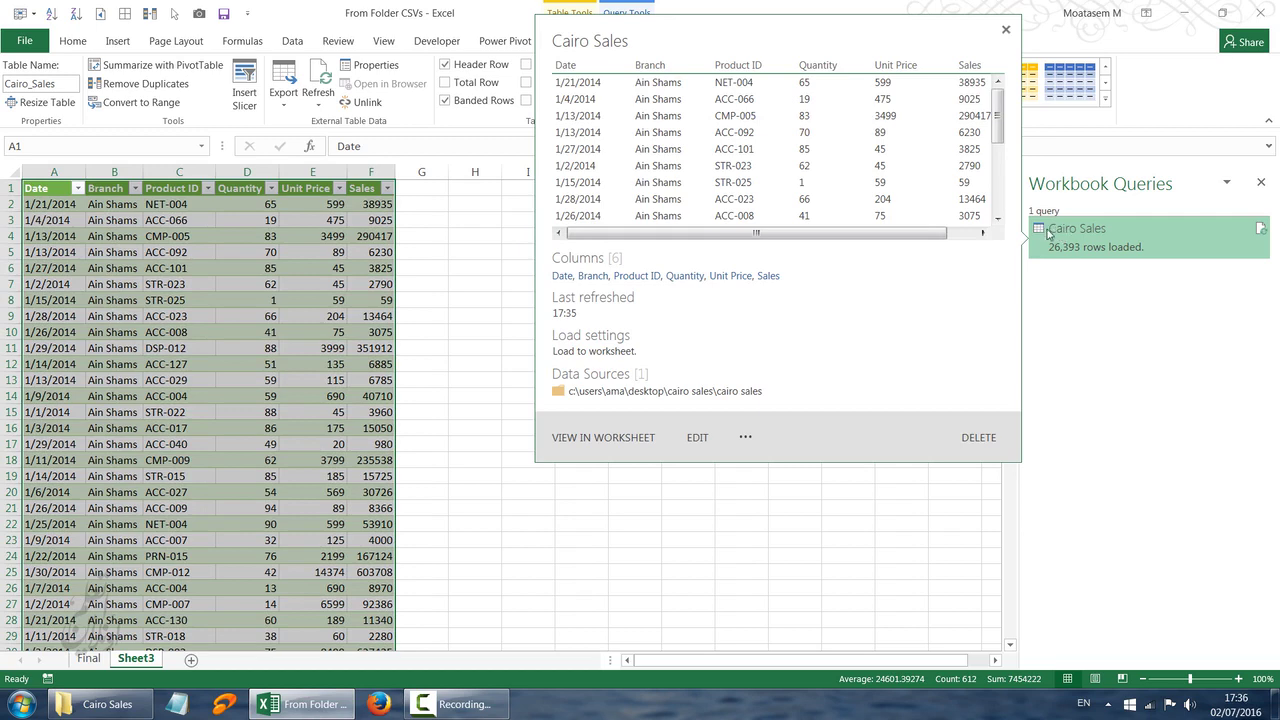
pyautogui.doubleClick(1057, 236)
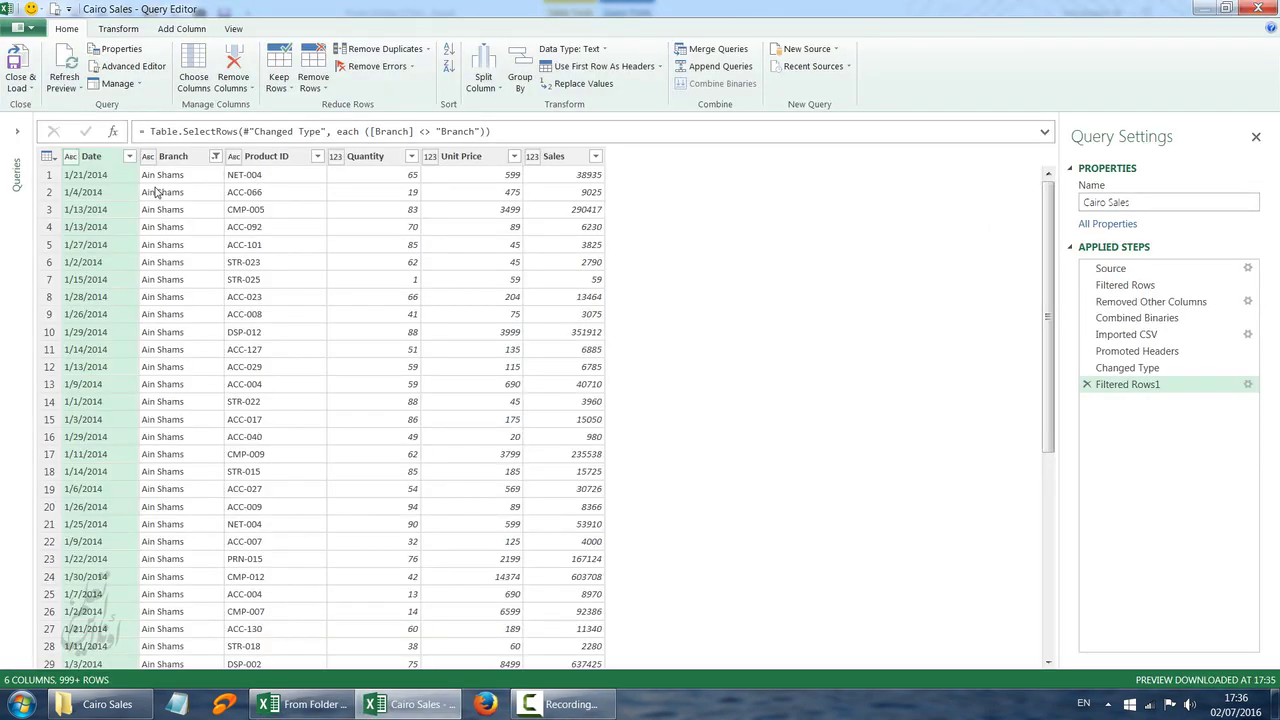
# Try converting the Date column directly to the Date type and delete that type-change step from the query.
pyautogui.click(70, 162)
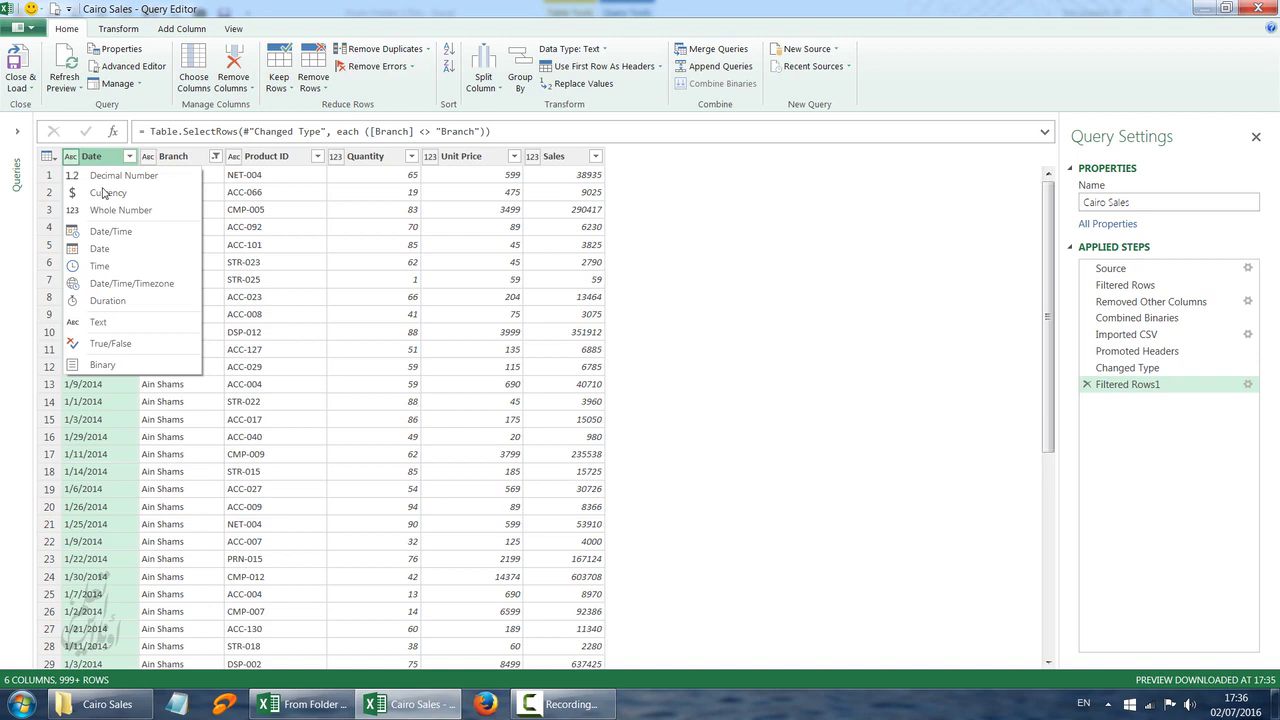
pyautogui.click(125, 260)
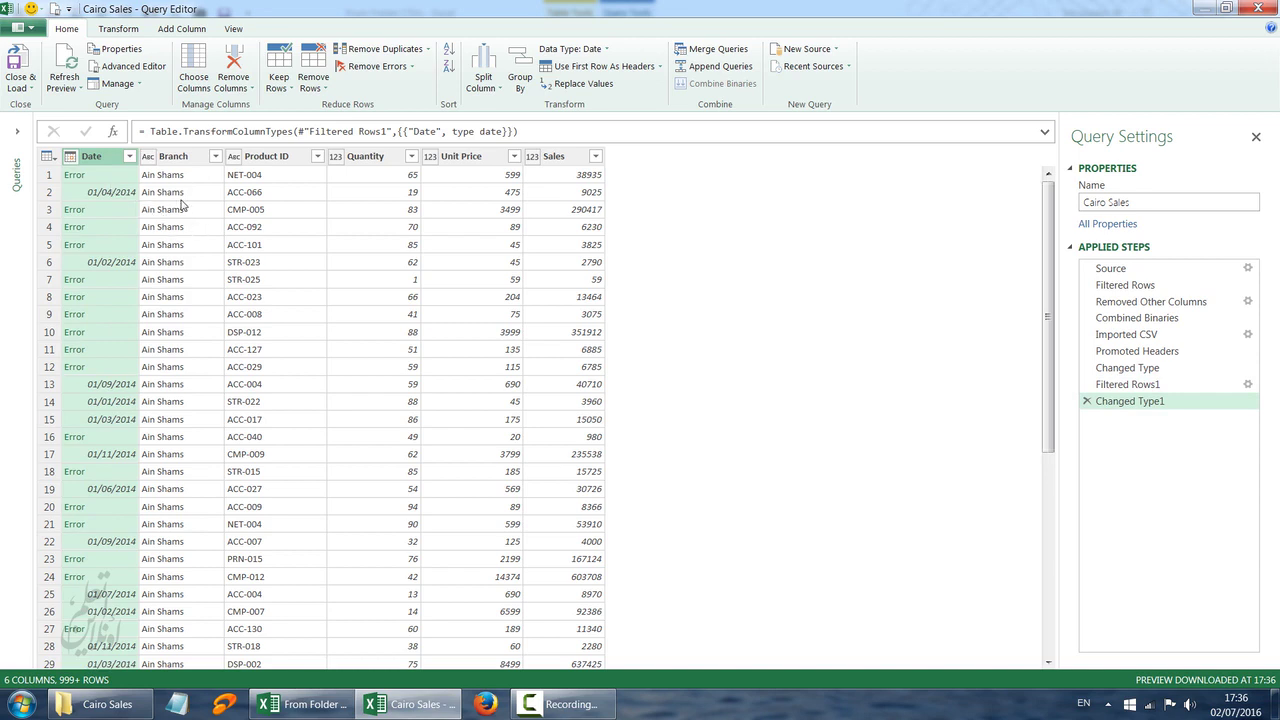
pyautogui.click(1088, 403)
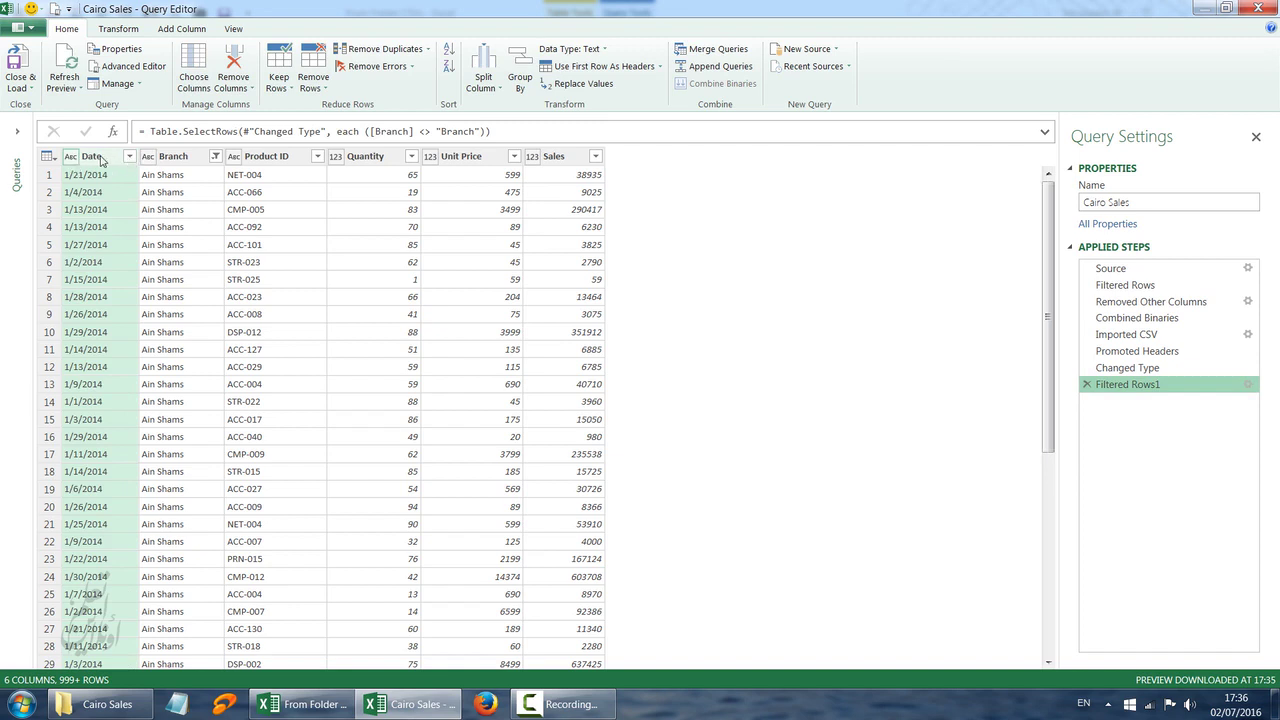
# Change the Date column's type using locale, with data type Date and locale English (United States).
pyautogui.rightClick(102, 160)
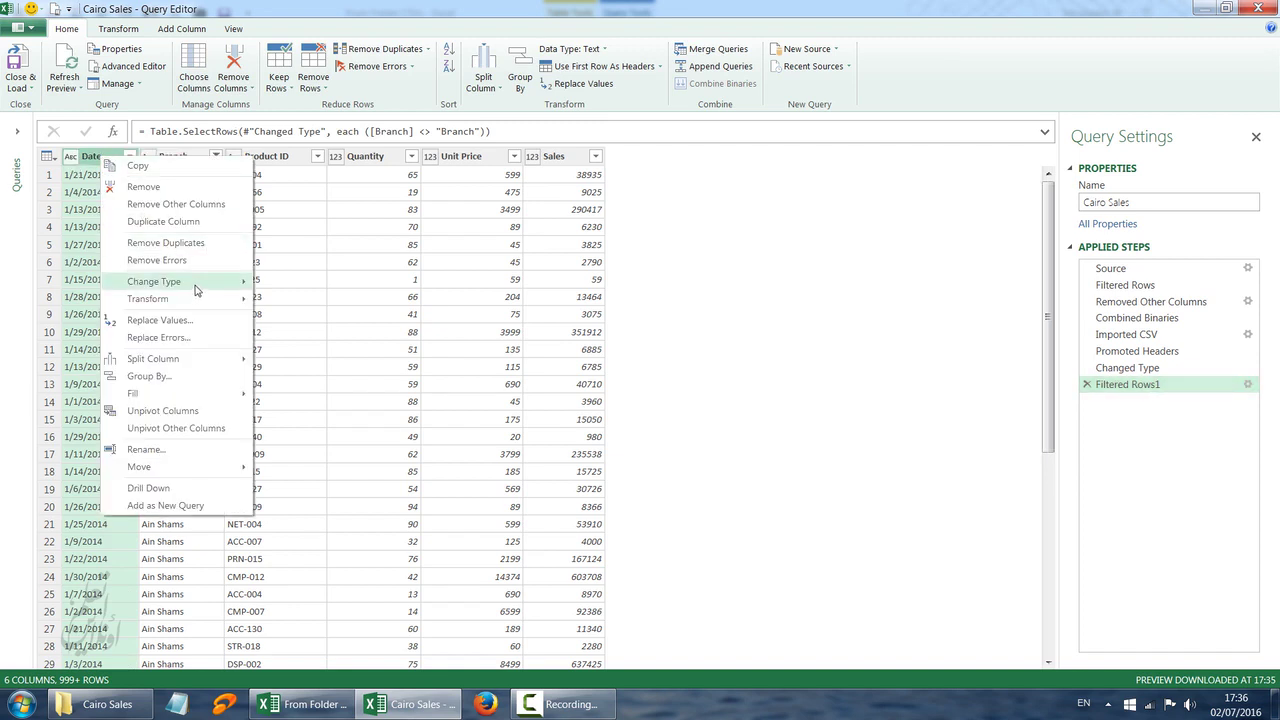
pyautogui.moveTo(196, 288)
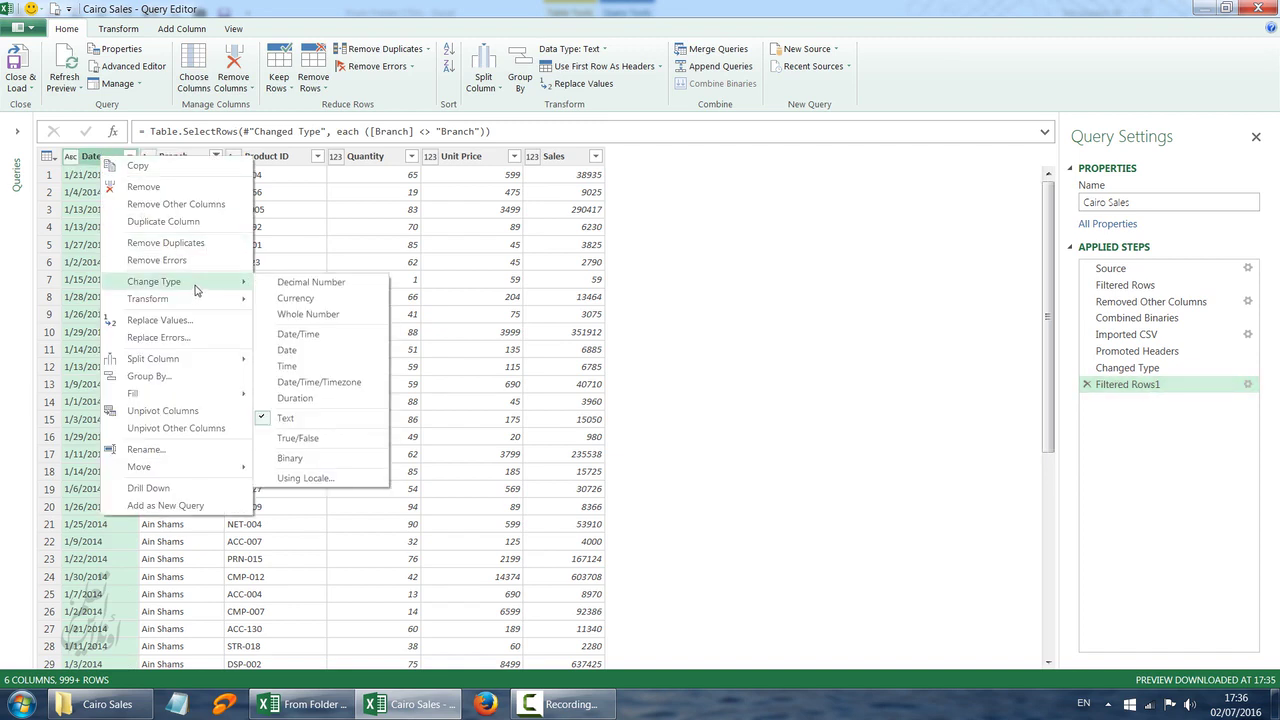
pyautogui.click(348, 481)
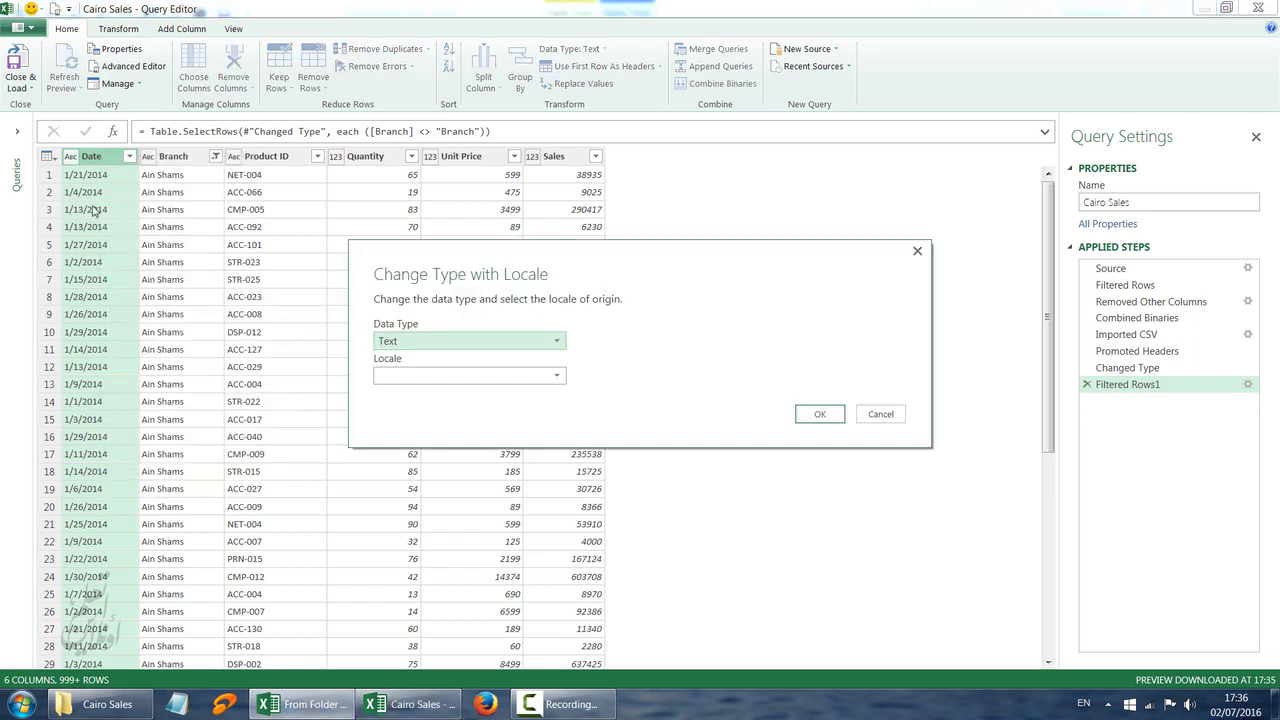
pyautogui.click(461, 342)
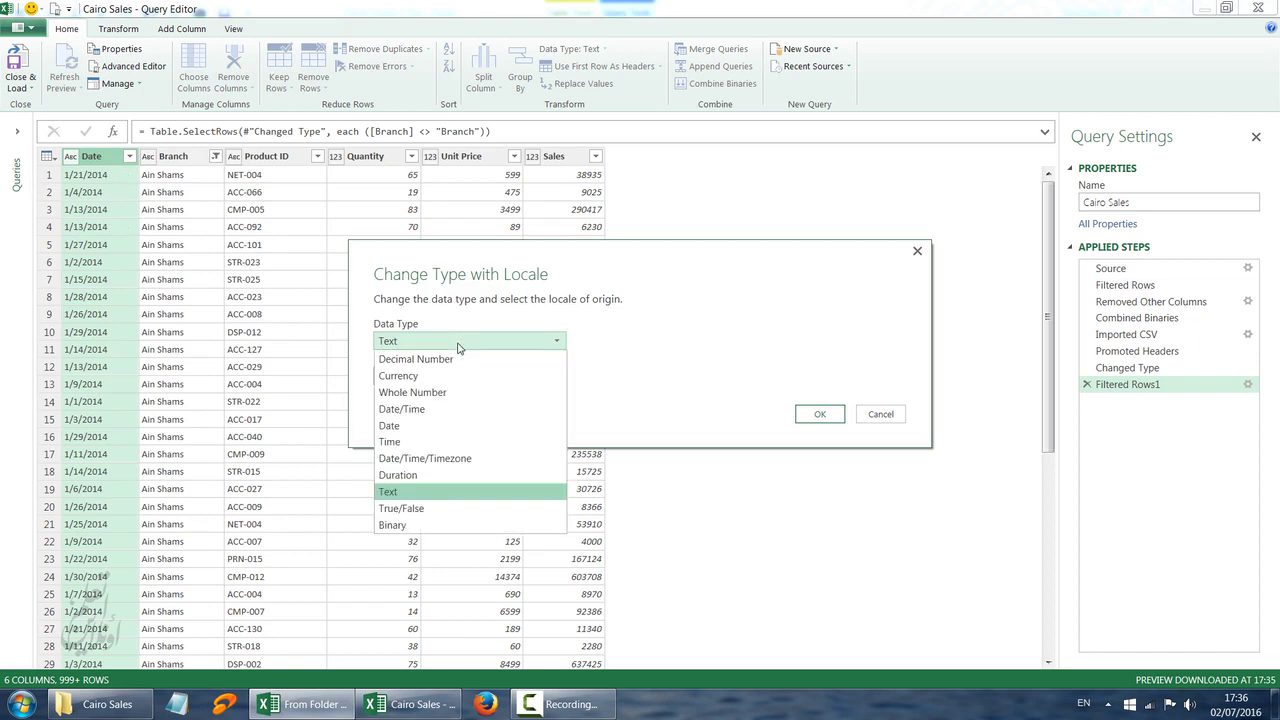
pyautogui.click(462, 426)
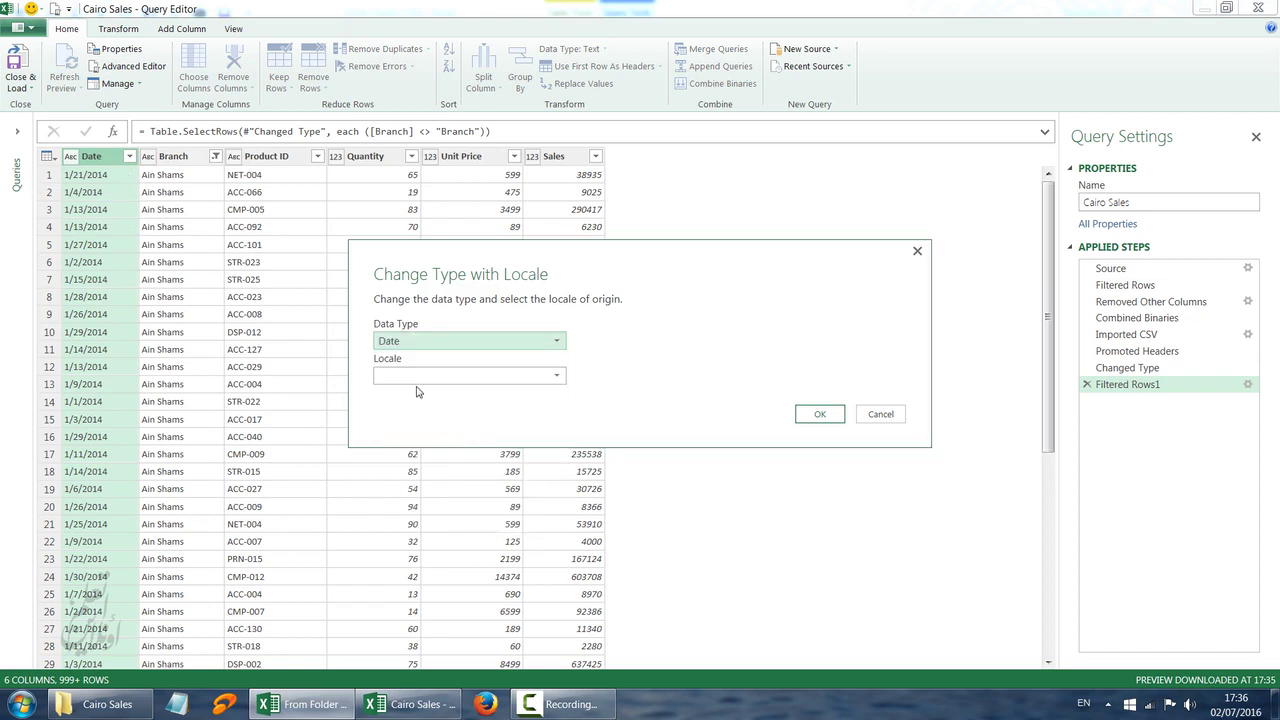
pyautogui.click(413, 376)
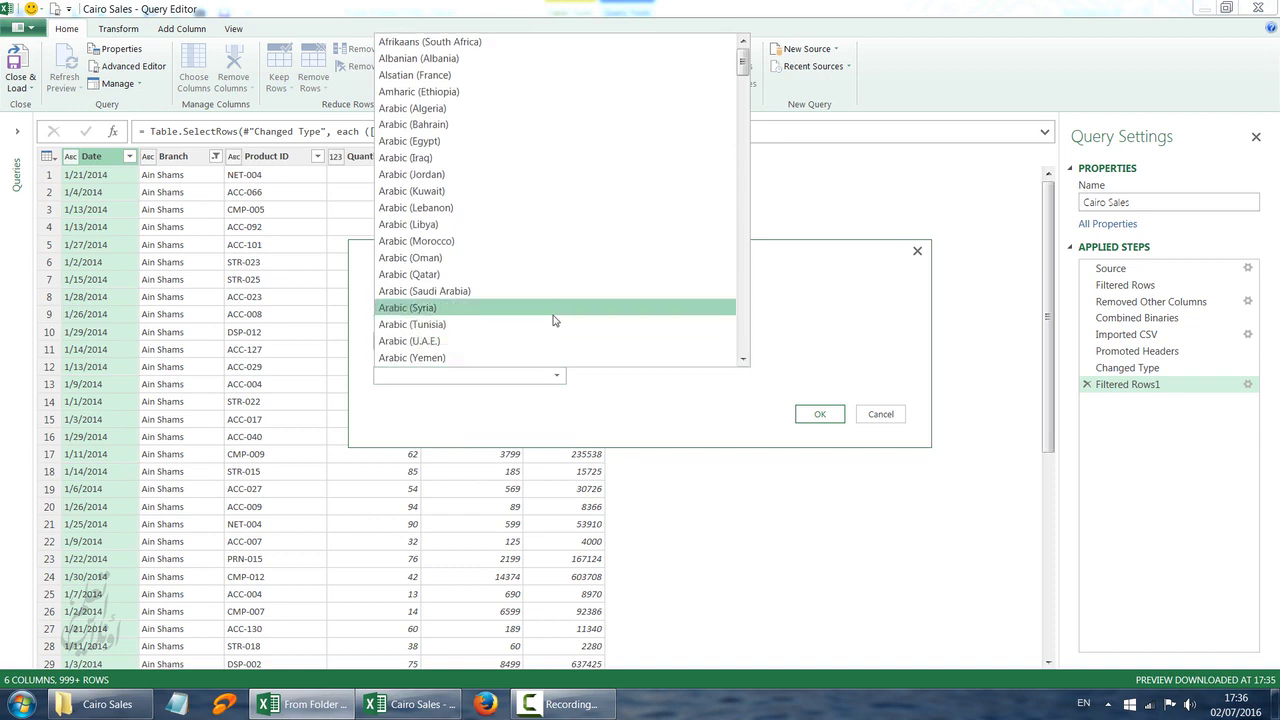
pyautogui.scroll(-4, 566, 320)
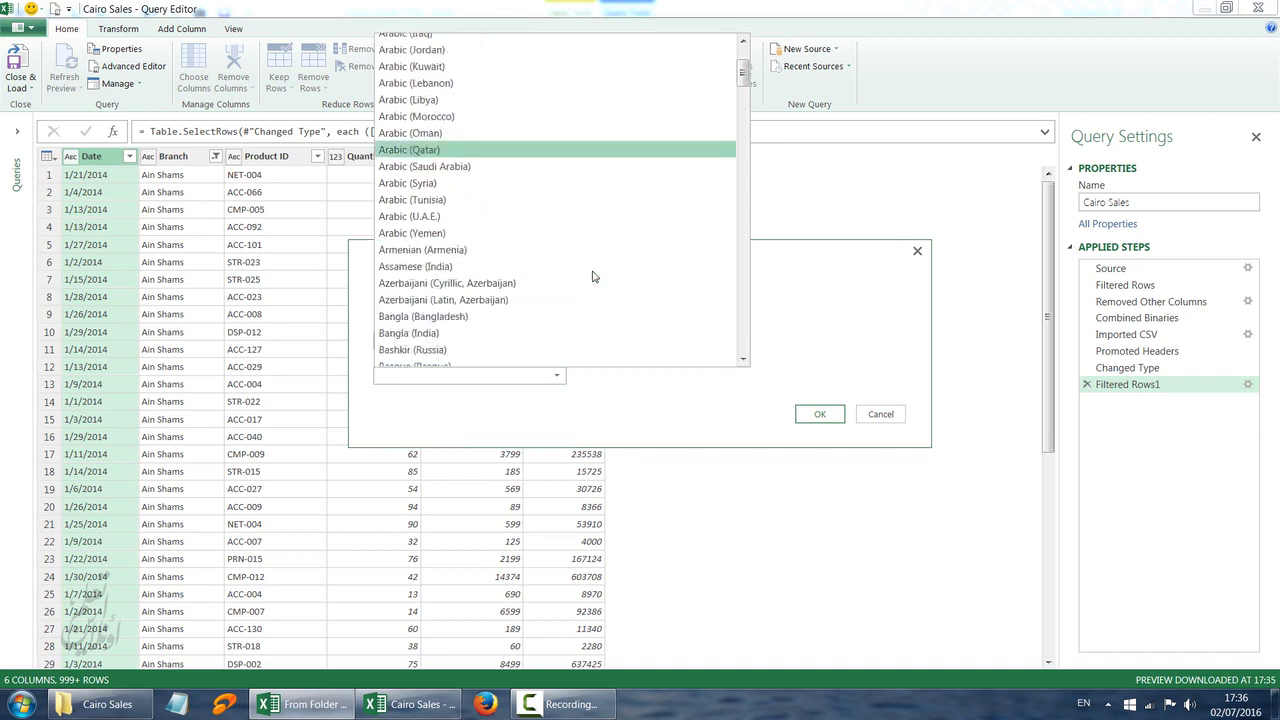
pyautogui.scroll(-15, 600, 271)
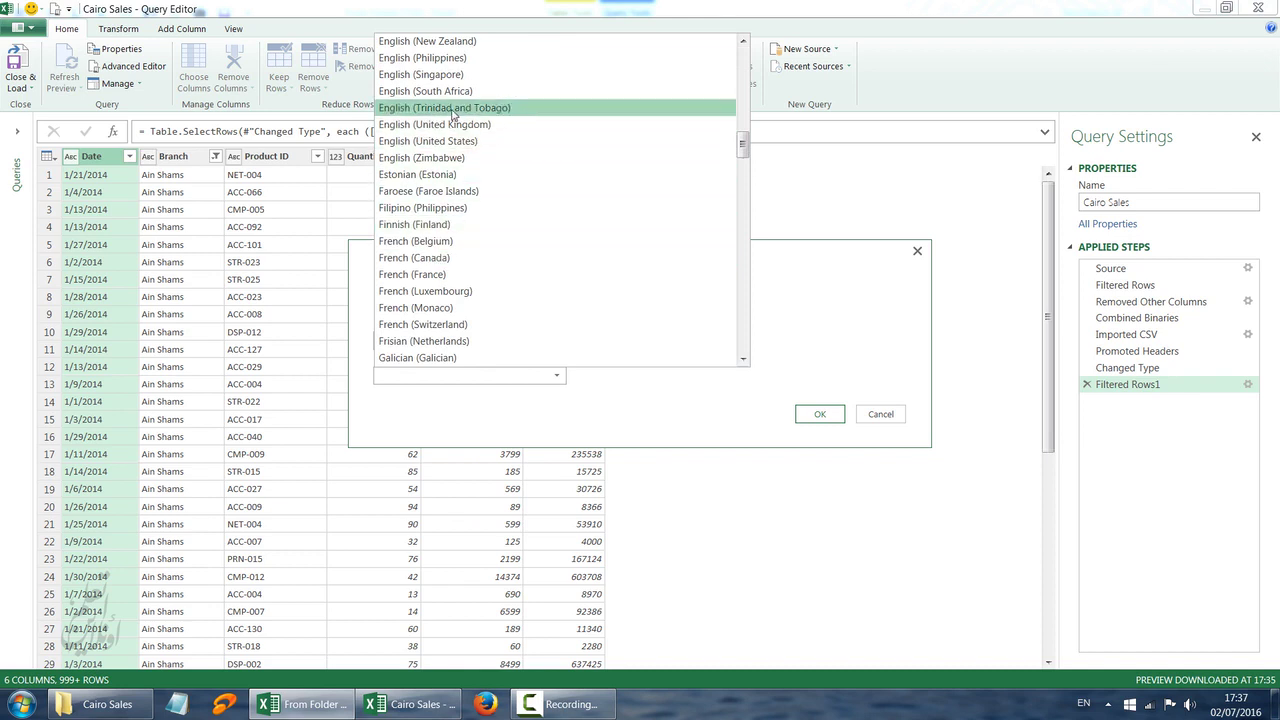
pyautogui.click(430, 141)
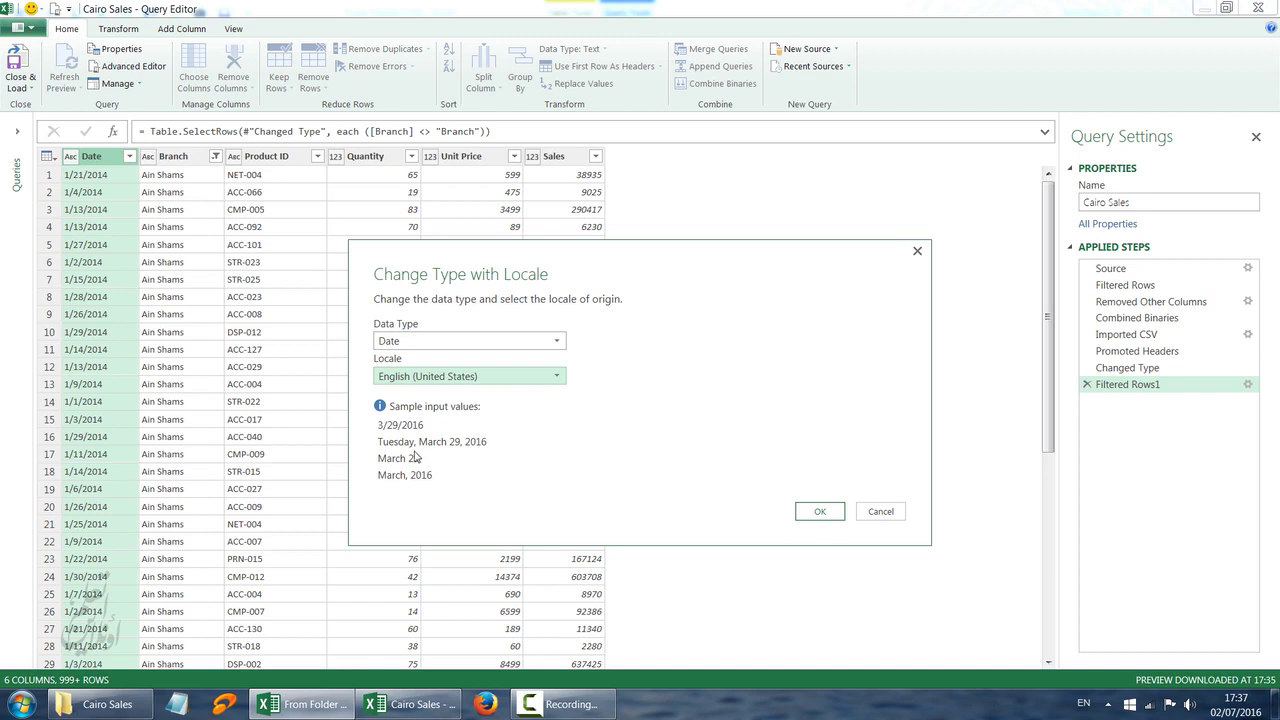
pyautogui.click(818, 512)
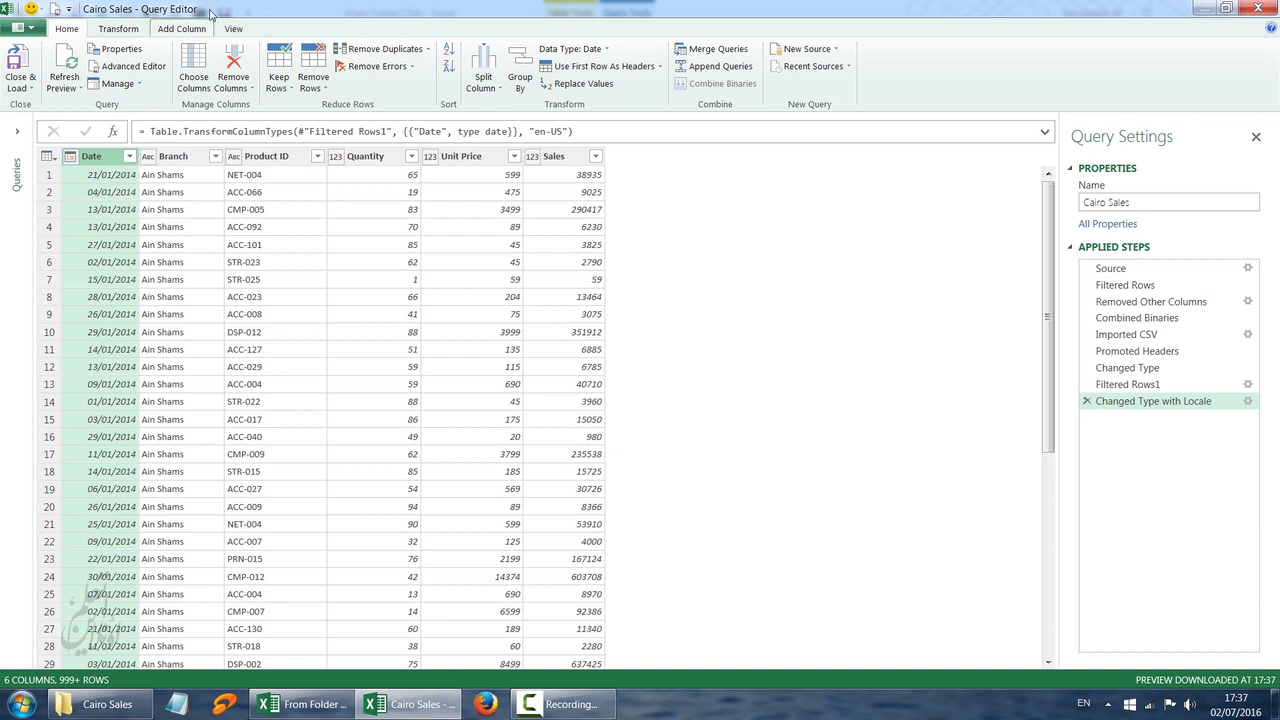
# Add a Month column and a Day column derived from the Date column to the Cairo Sales query.
pyautogui.click(185, 32)
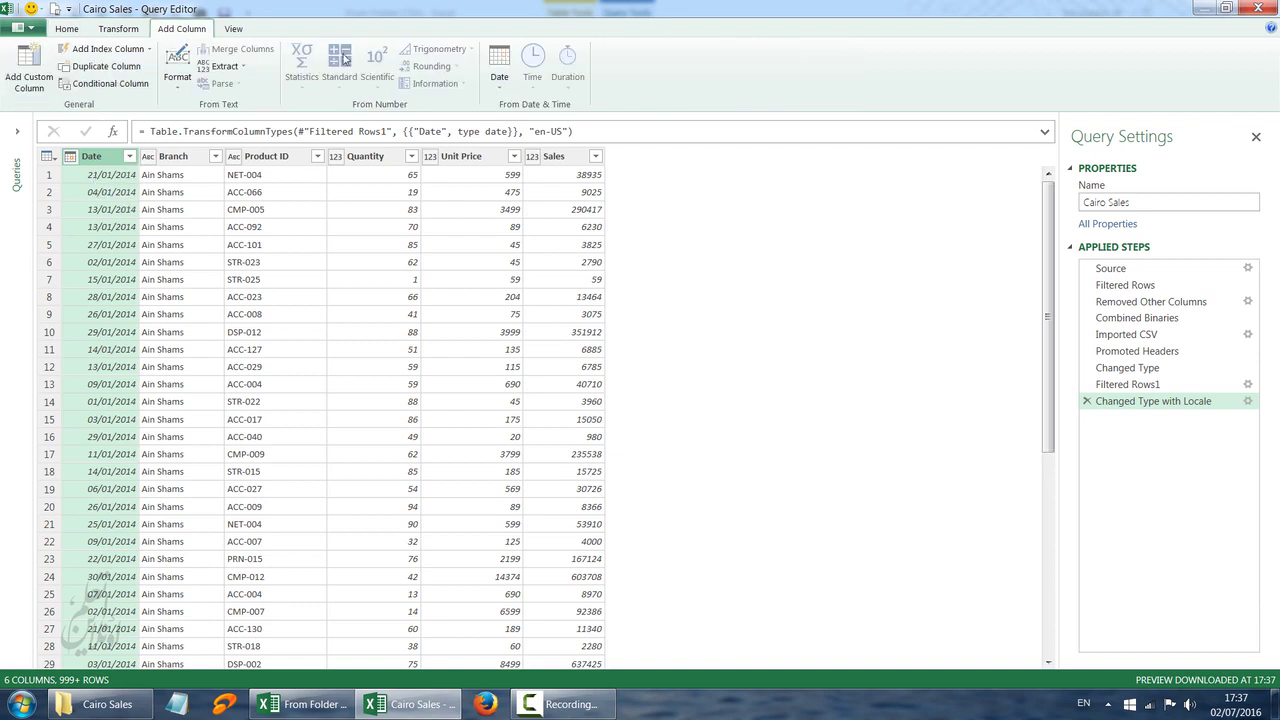
pyautogui.click(497, 68)
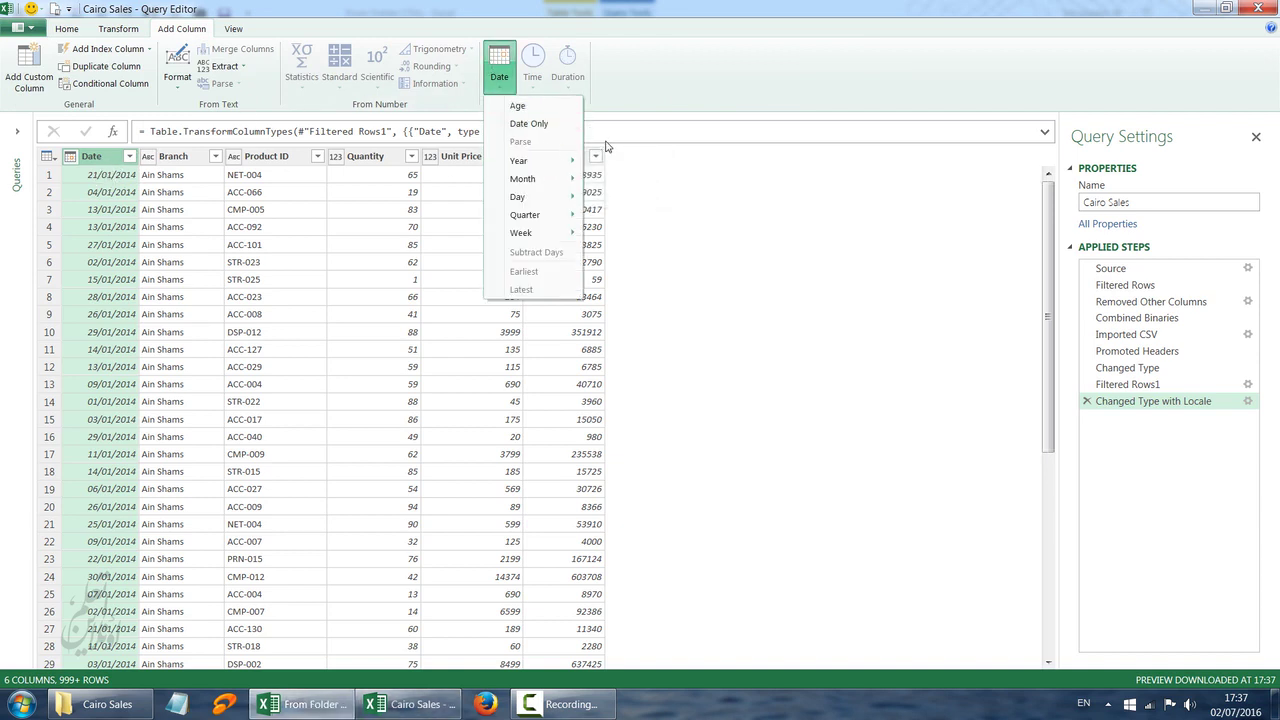
pyautogui.moveTo(550, 182)
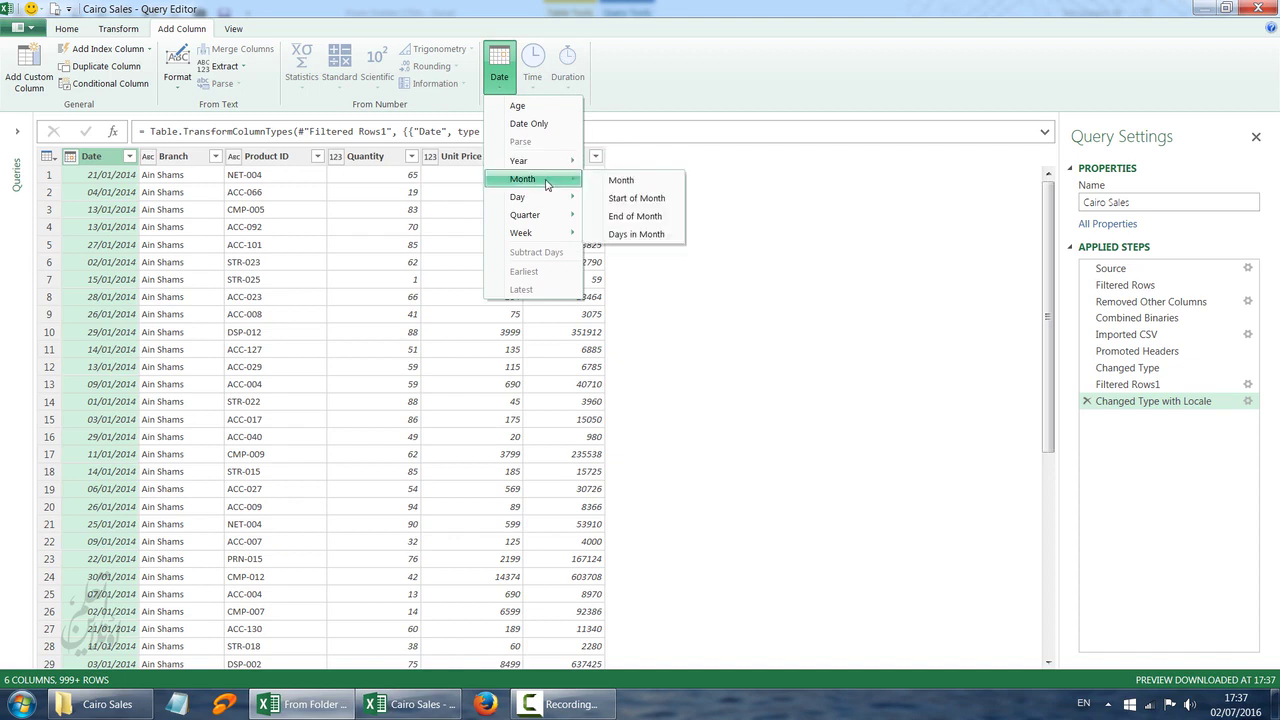
pyautogui.click(621, 180)
pyautogui.click(110, 192)
pyautogui.click(500, 77)
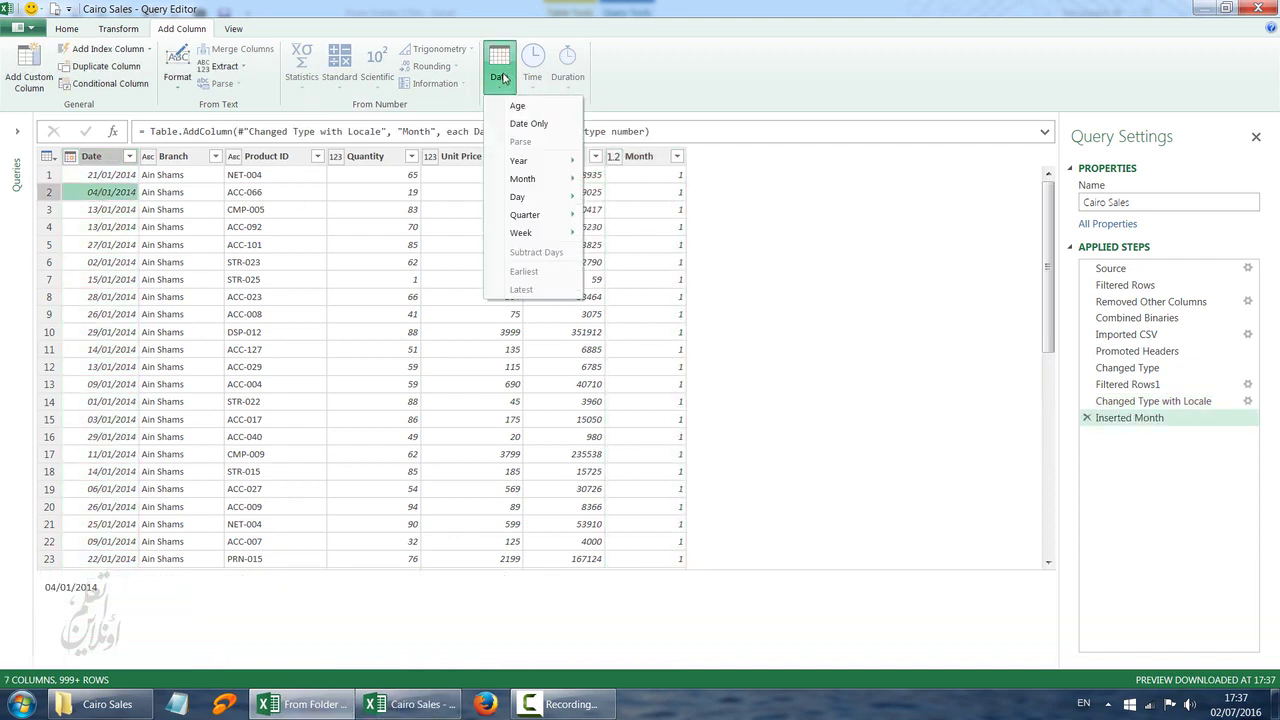
pyautogui.moveTo(530, 196)
pyautogui.click(630, 199)
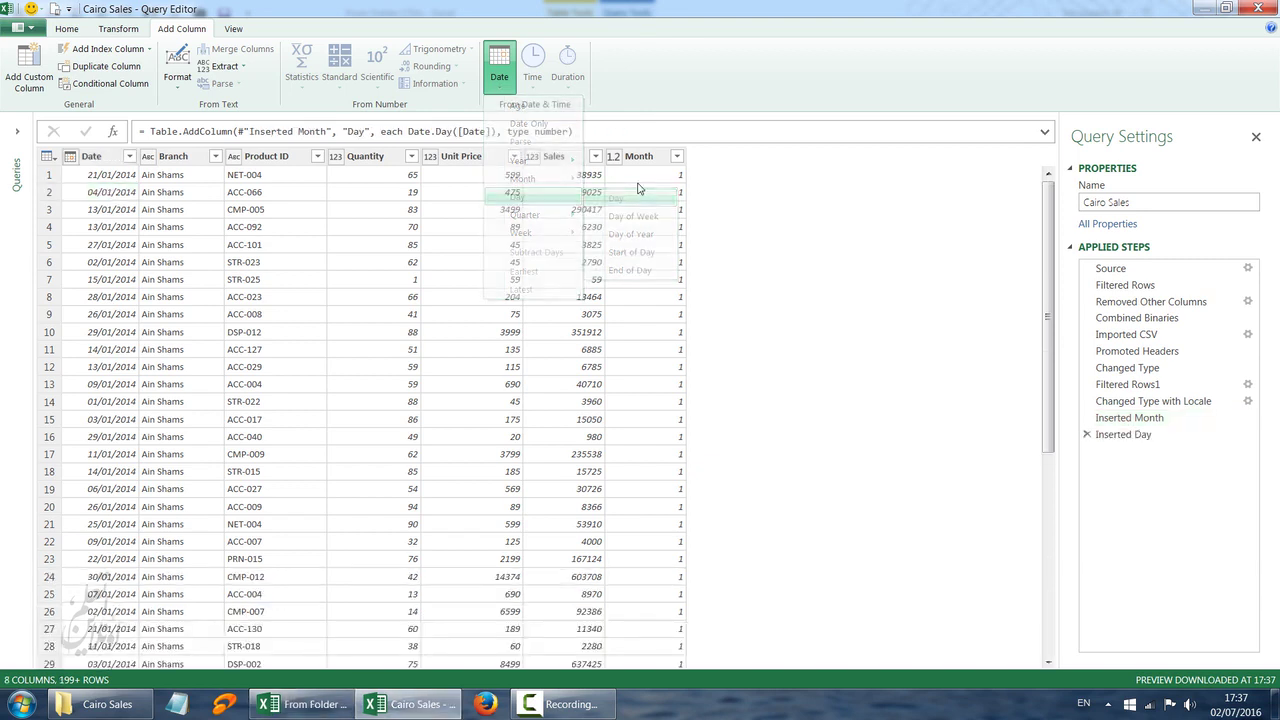
pyautogui.click(104, 192)
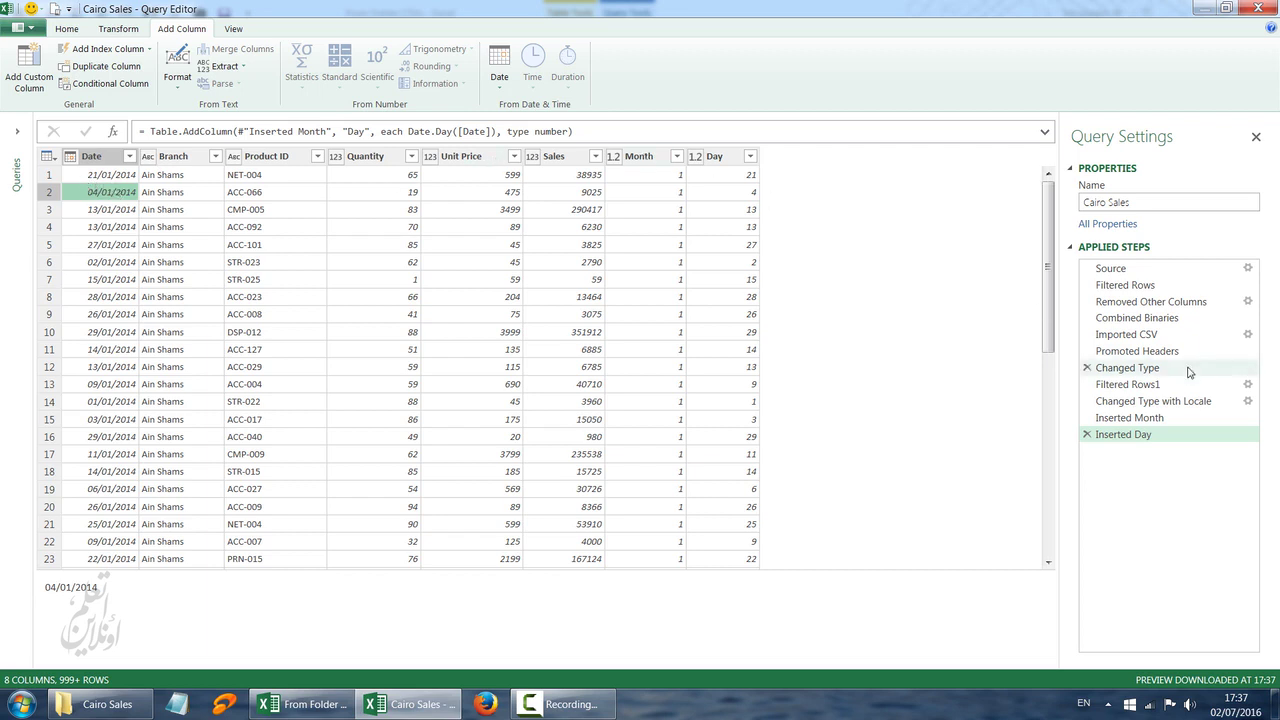
# Delete the query steps from Inserted Month until the end, and close and load the query to the worksheet.
pyautogui.click(1136, 417)
pyautogui.rightClick(1135, 419)
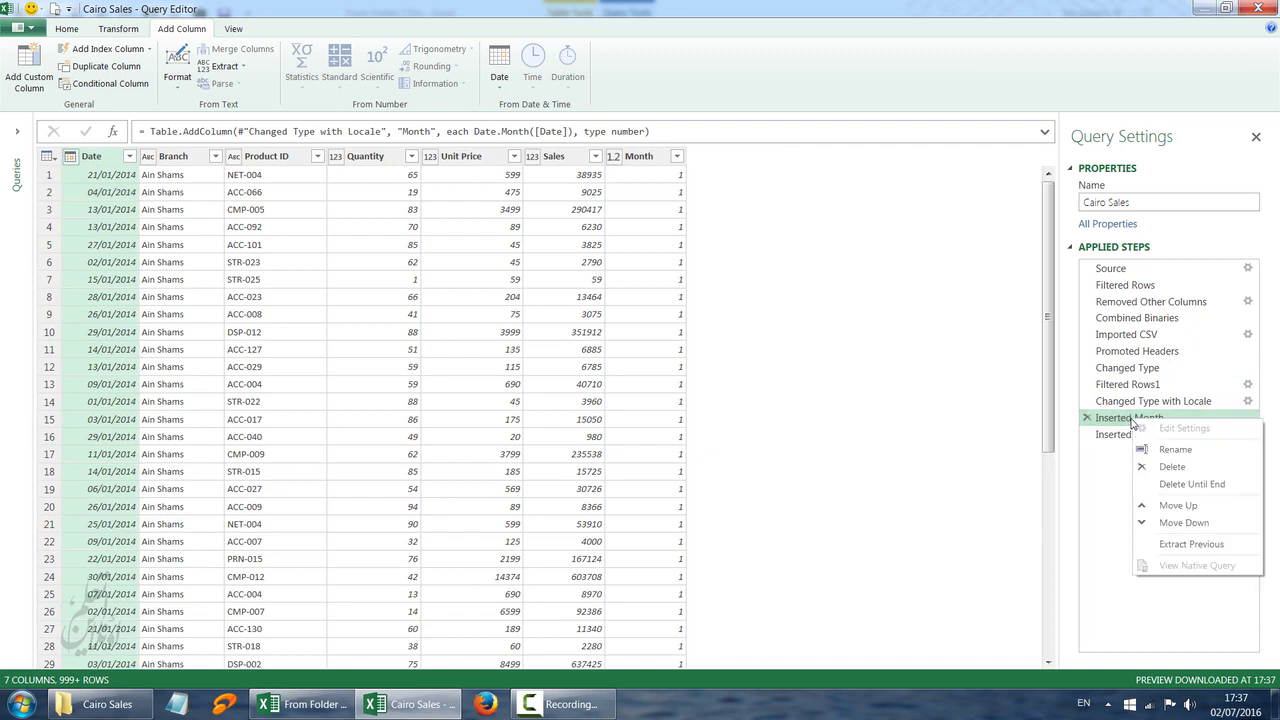
pyautogui.click(1205, 488)
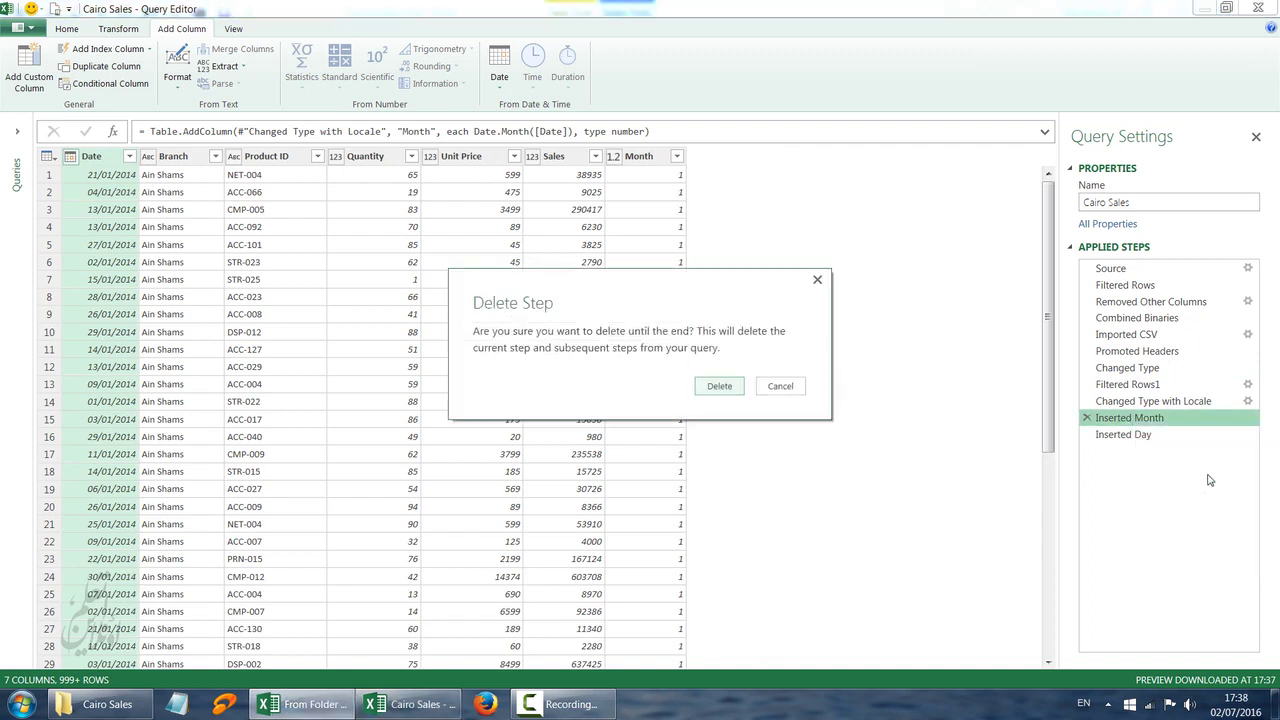
pyautogui.click(712, 388)
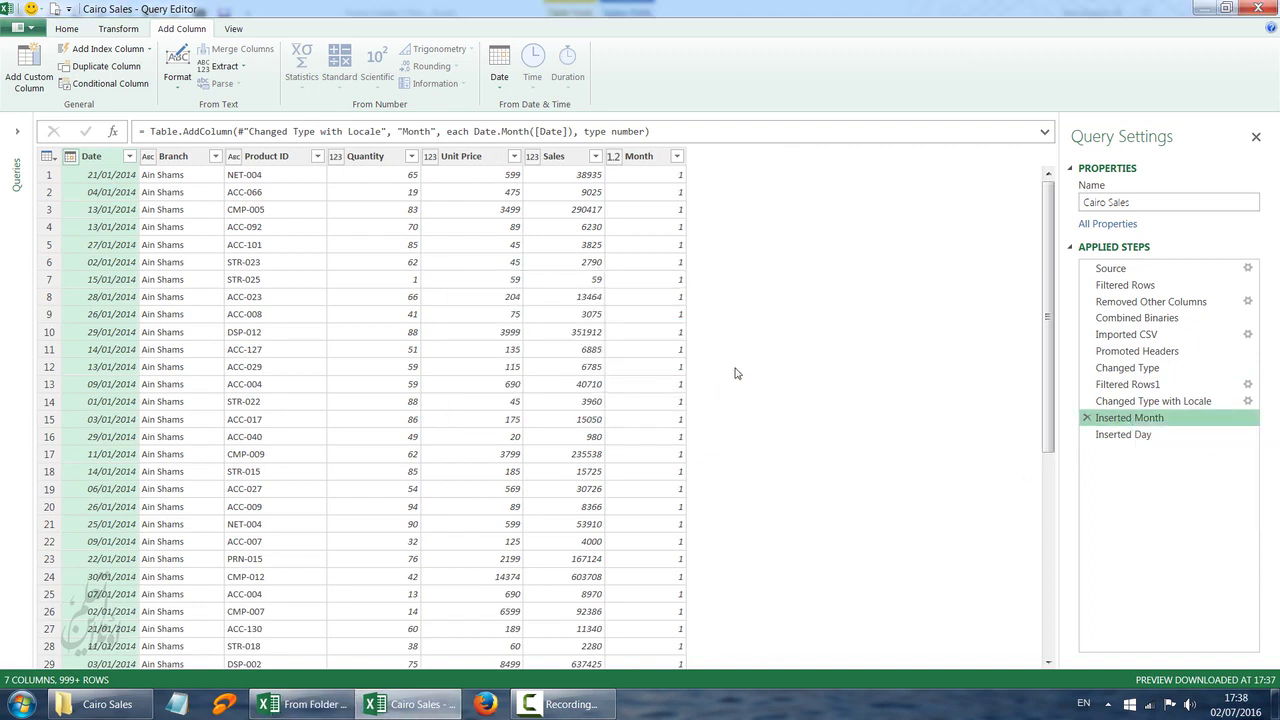
pyautogui.click(72, 32)
pyautogui.click(18, 62)
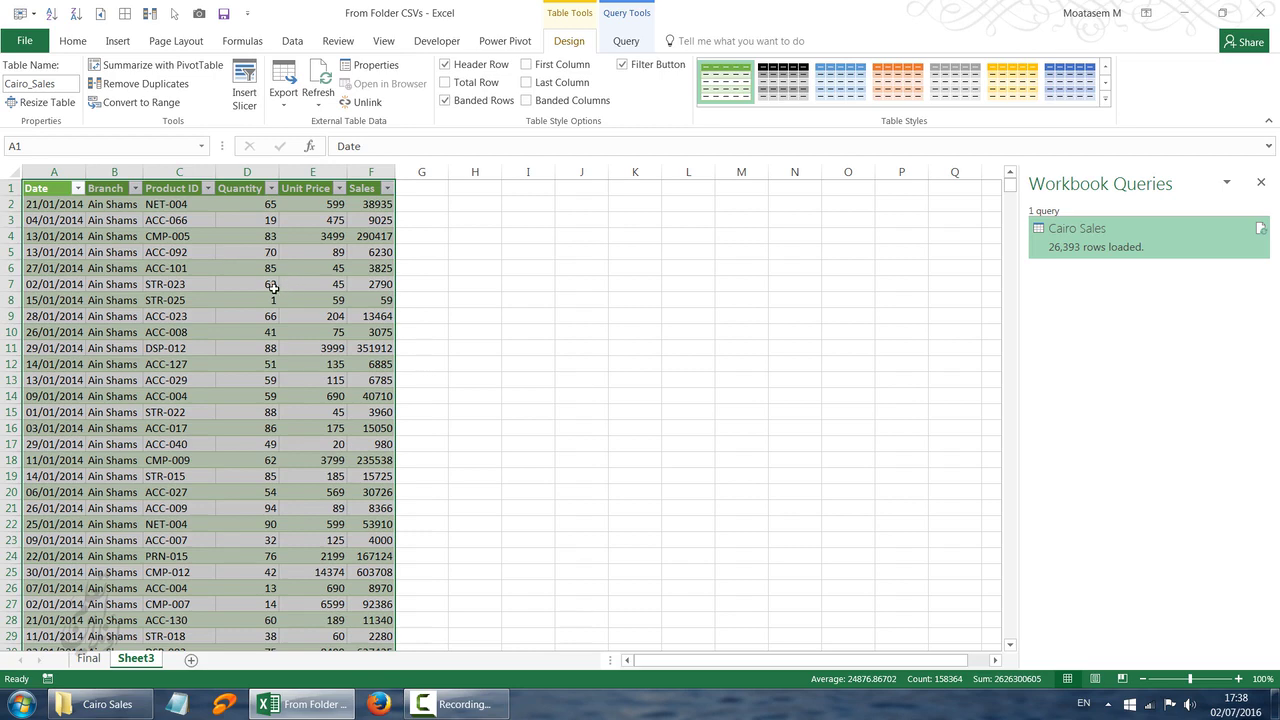
# Switch to the Cairo Sales folder and copy all files from its 2015 subfolder into it, replacing the existing From Folder CSVs file.
pyautogui.click(100, 704)
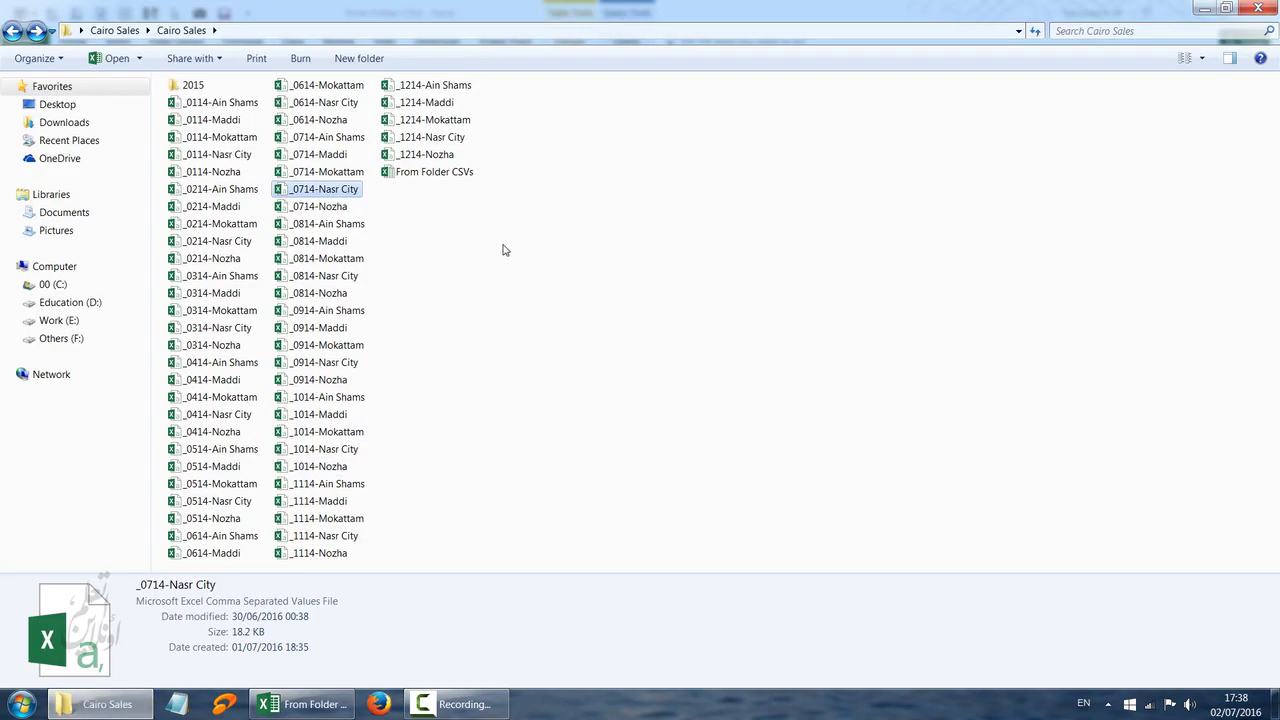
pyautogui.click(199, 89)
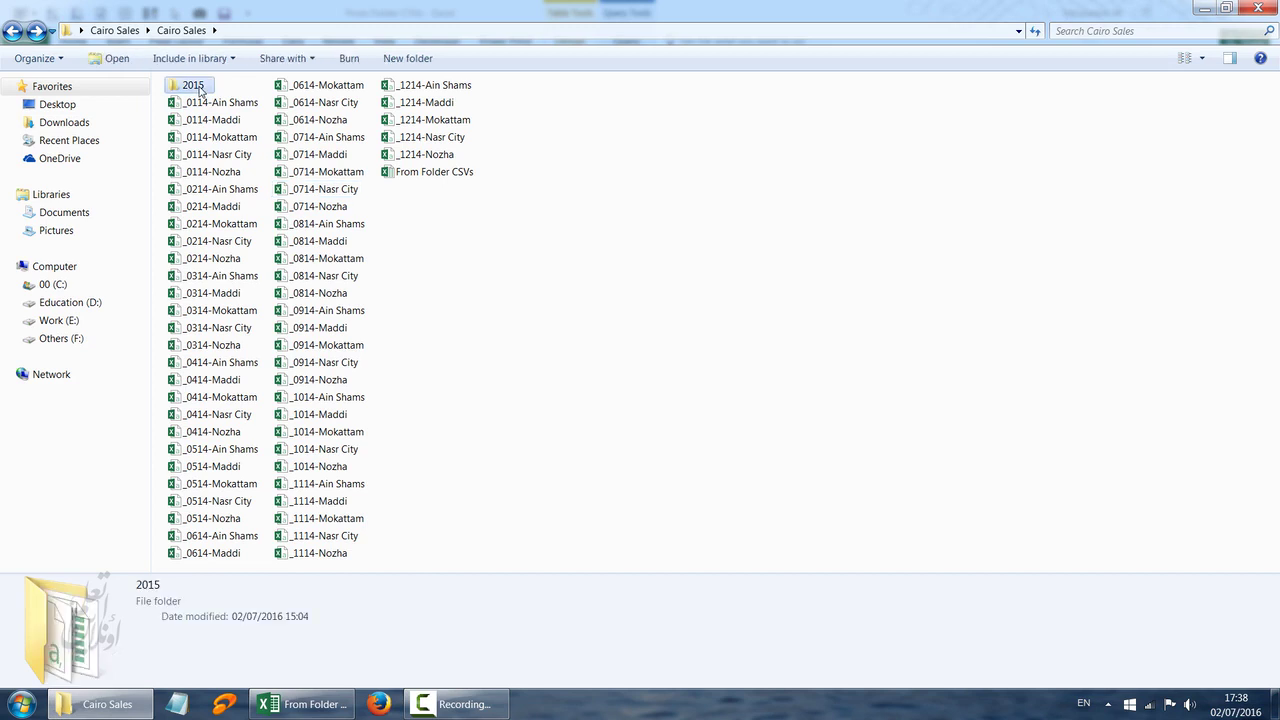
pyautogui.doubleClick(199, 88)
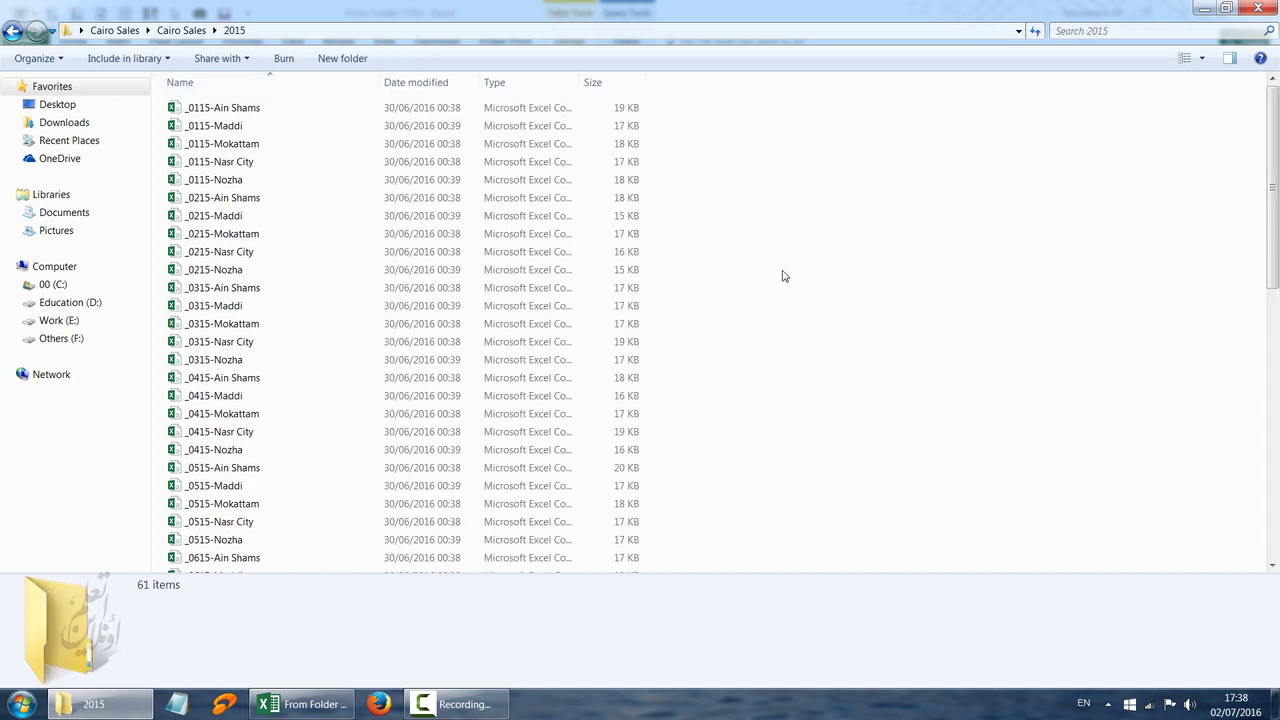
pyautogui.hotkey('ctrl', 'a')
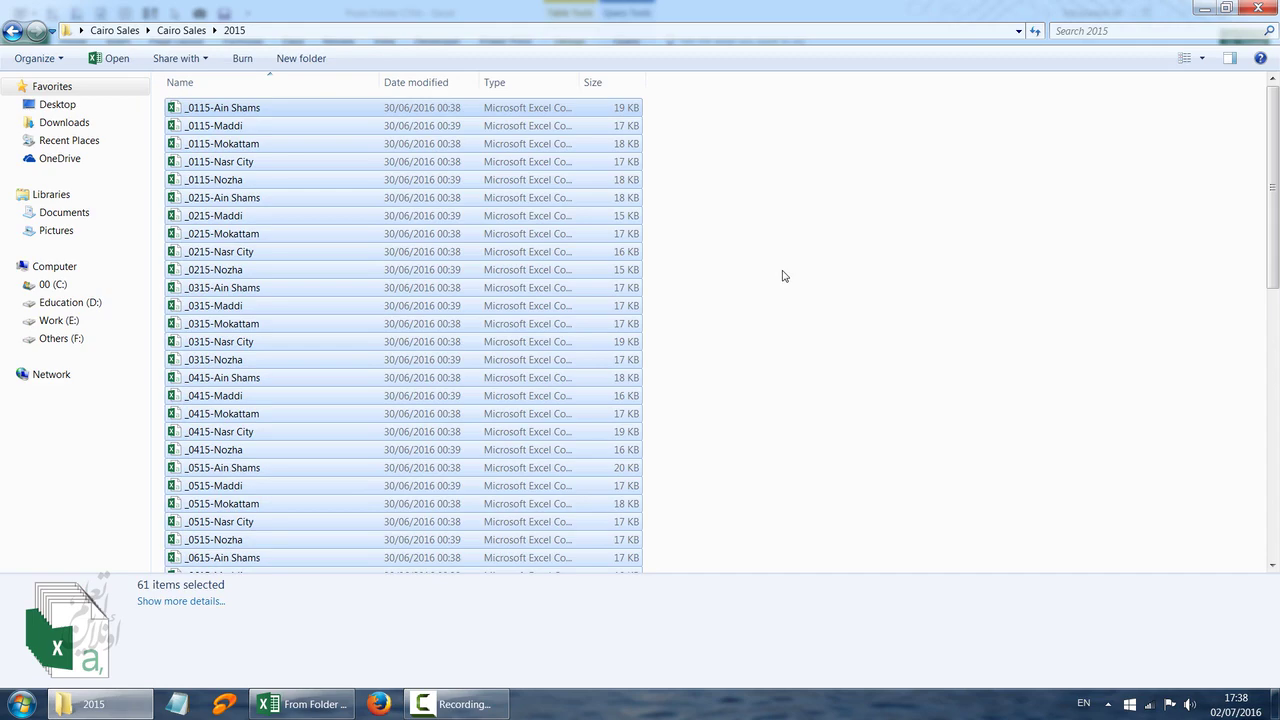
pyautogui.press('BackSpace')
pyautogui.rightClick(783, 276)
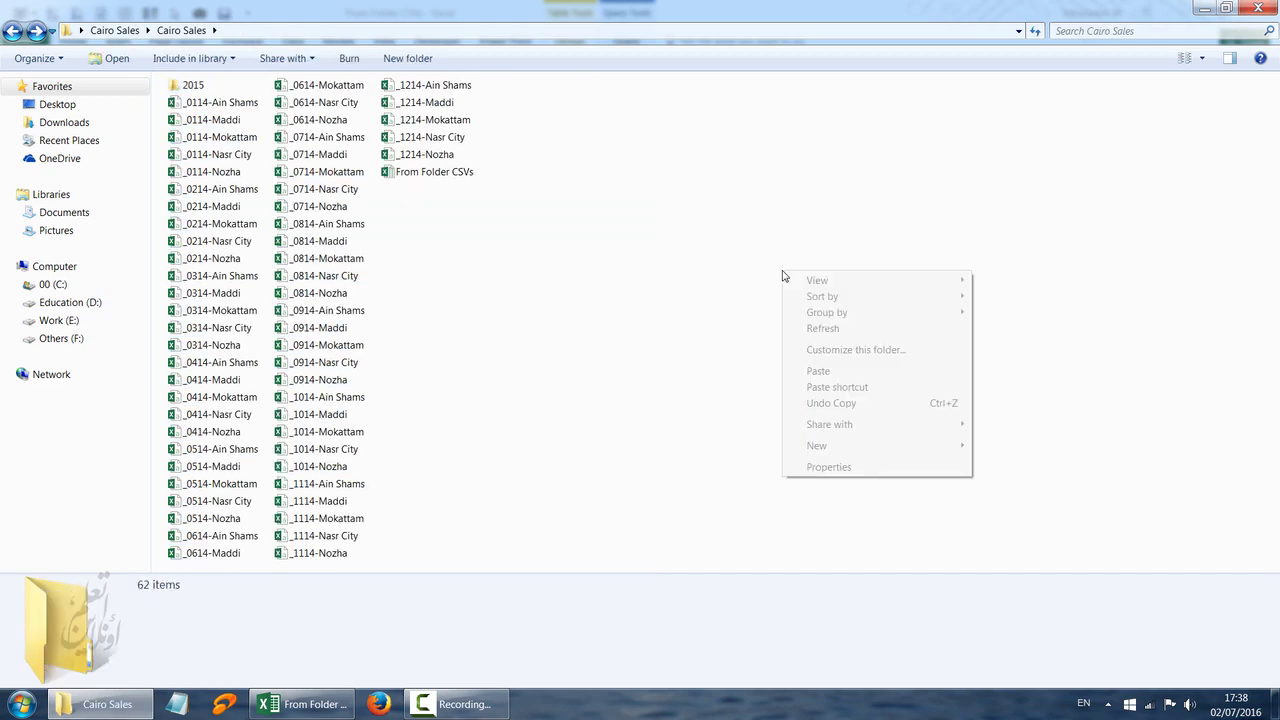
pyautogui.click(826, 371)
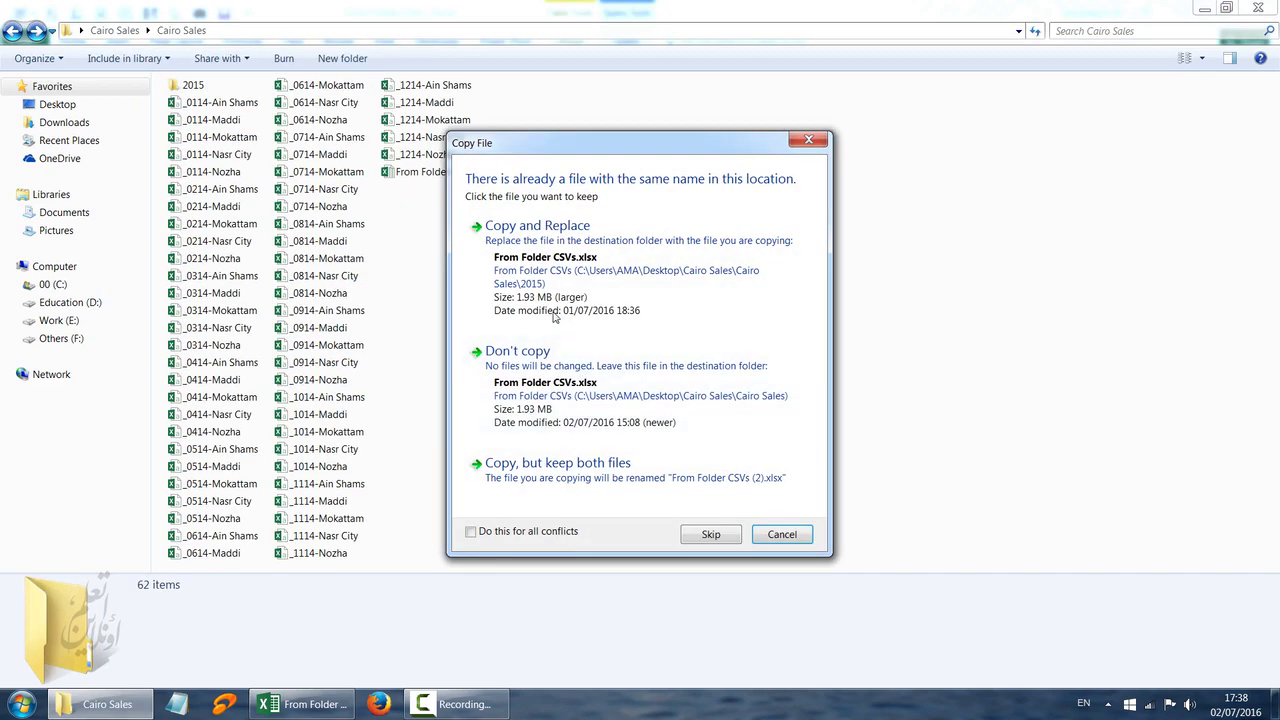
pyautogui.click(533, 285)
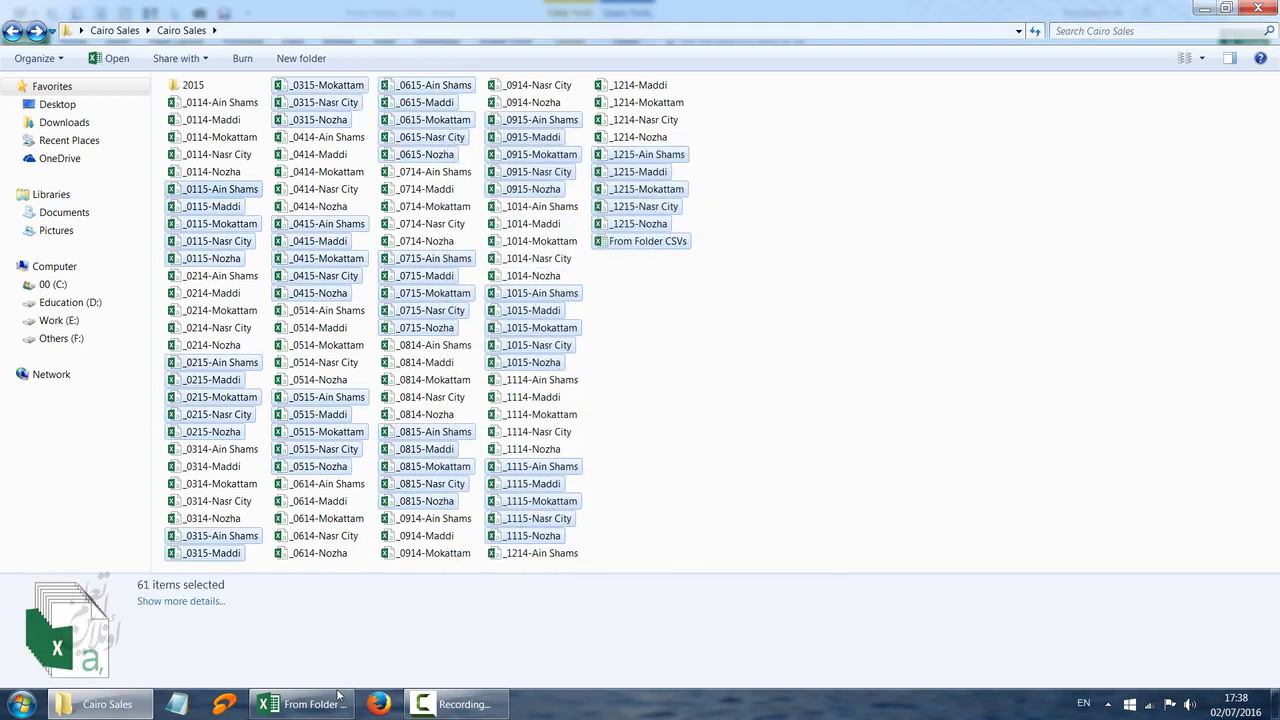
# Switch back to the Excel workbook, refresh the Cairo Sales table, and check the query's loaded row count.
pyautogui.click(303, 704)
pyautogui.rightClick(261, 332)
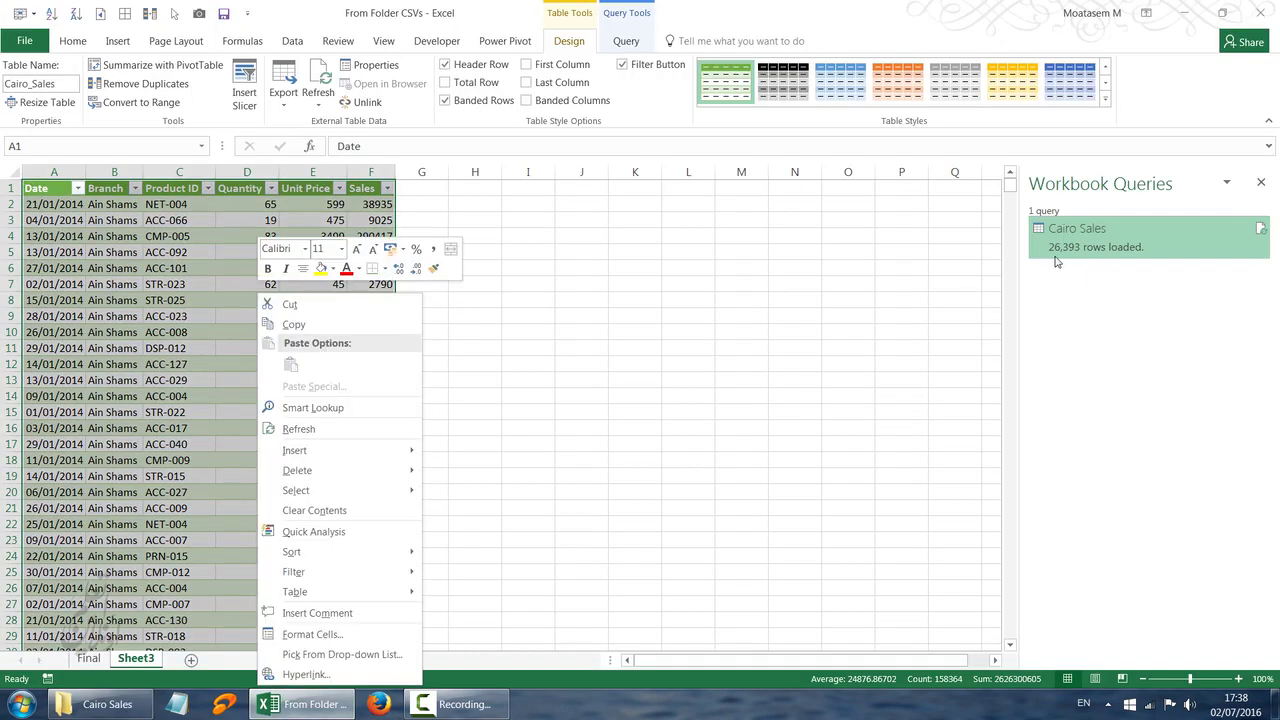
pyautogui.click(332, 433)
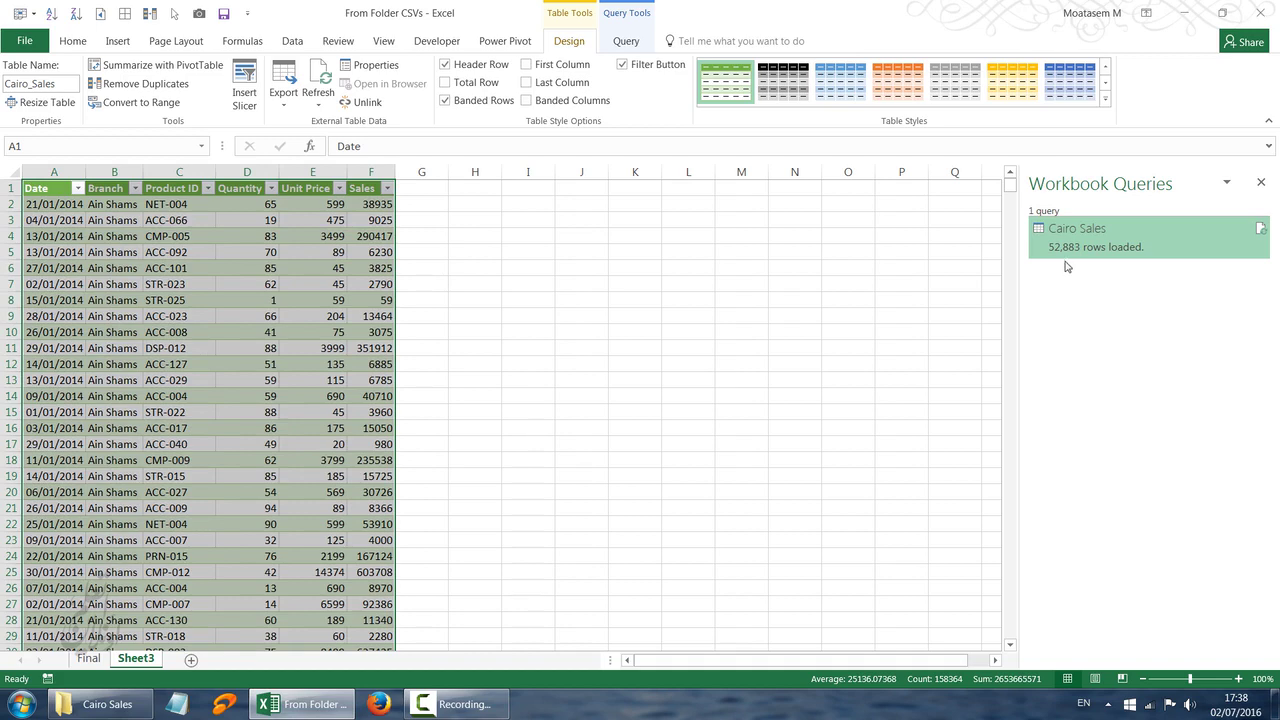
pyautogui.moveTo(1066, 262)
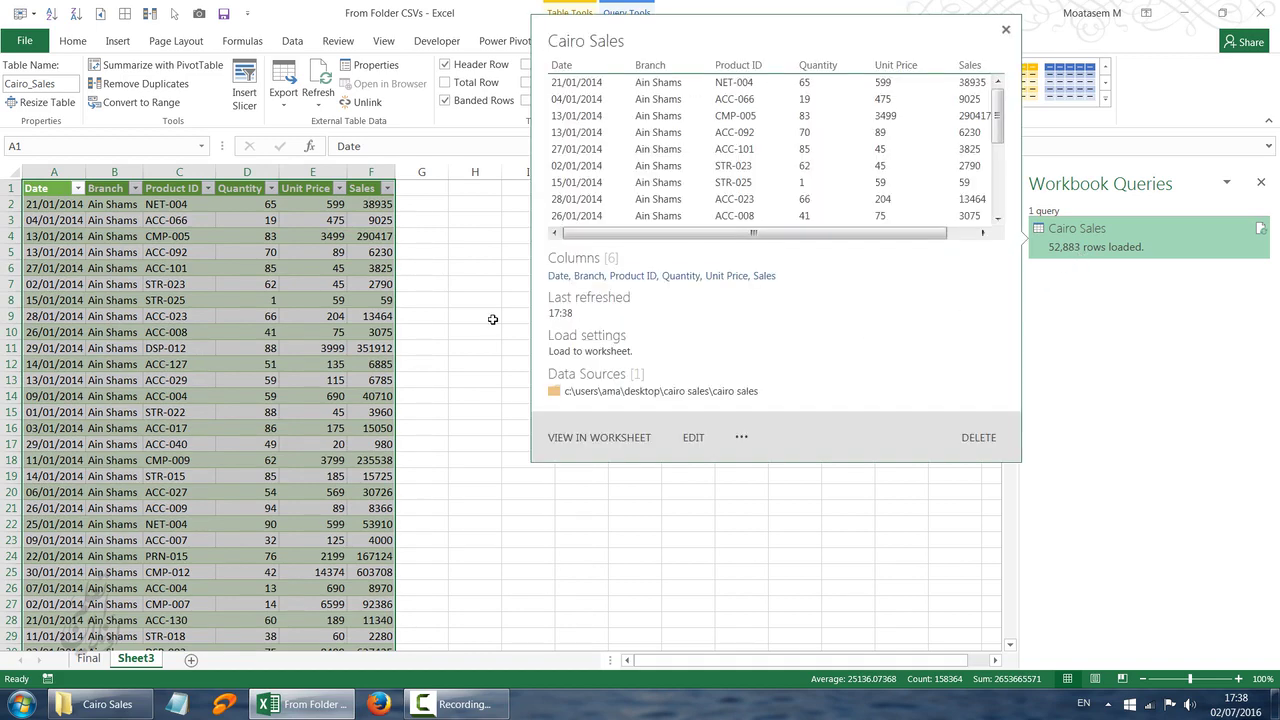
# Insert a PivotTable from the Cairo_Sales table on a new worksheet and move its field list clear of the report area.
pyautogui.click(285, 298)
pyautogui.click(118, 42)
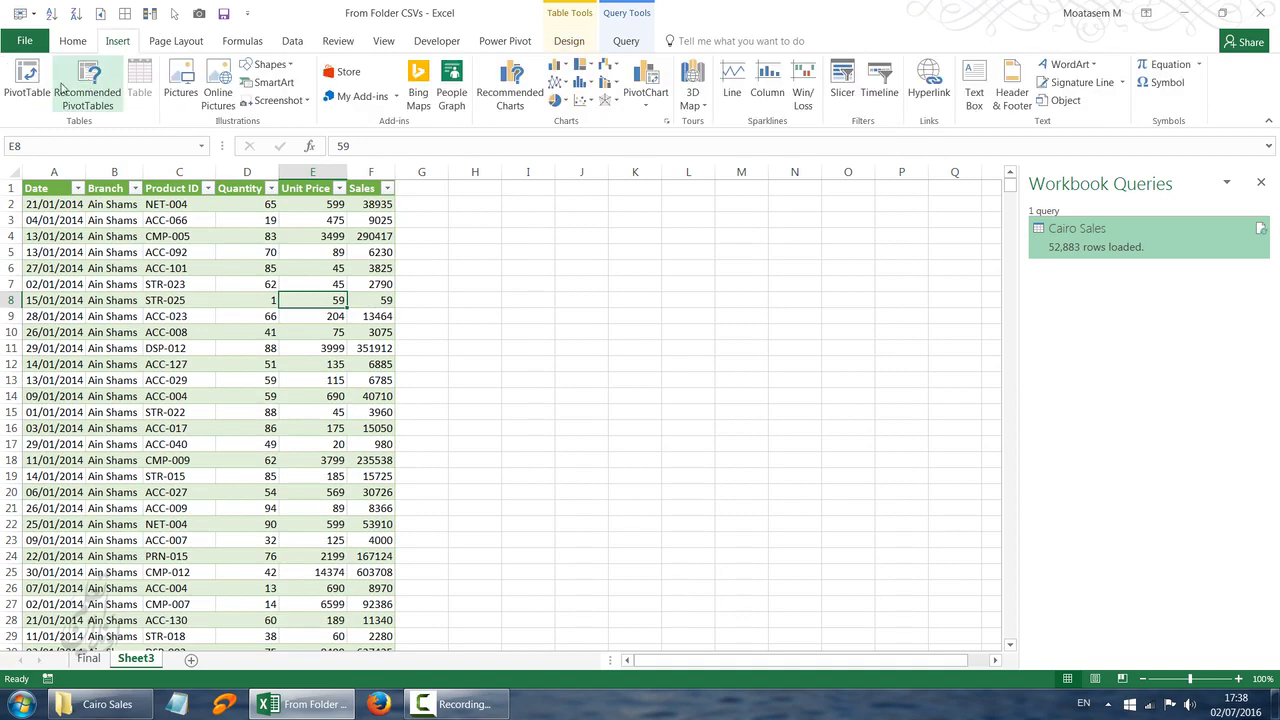
pyautogui.click(27, 80)
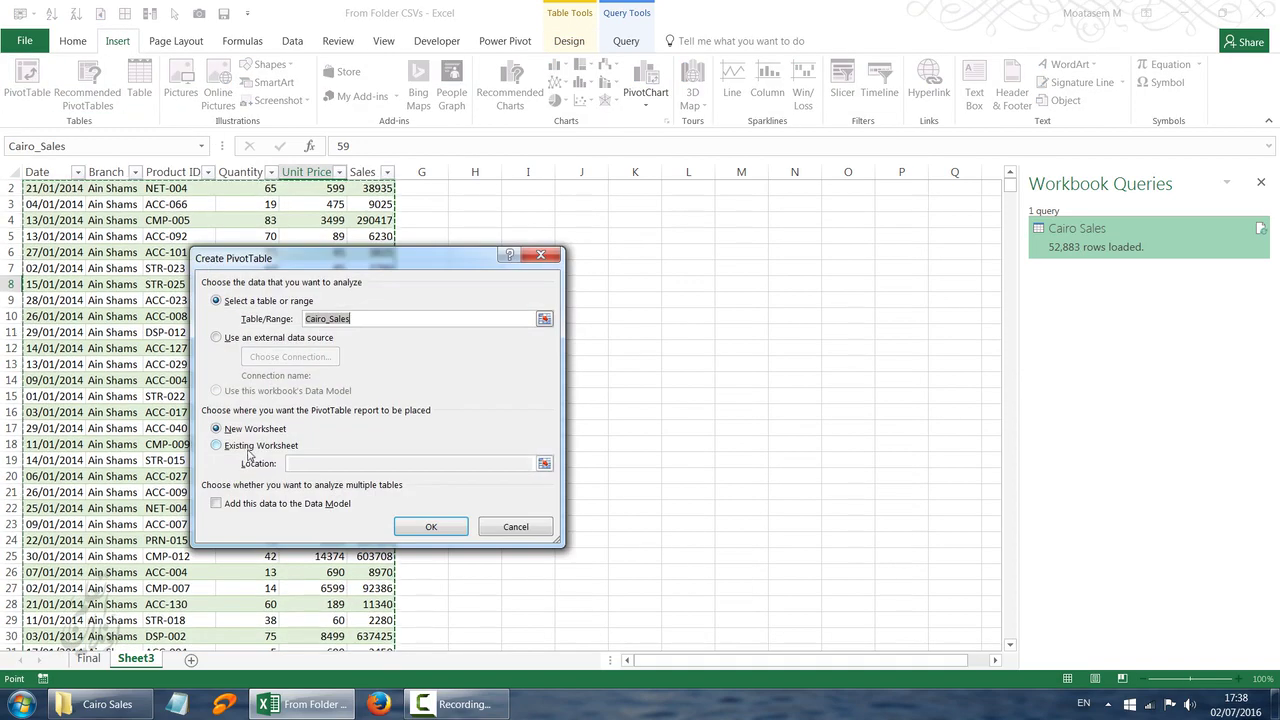
pyautogui.click(428, 527)
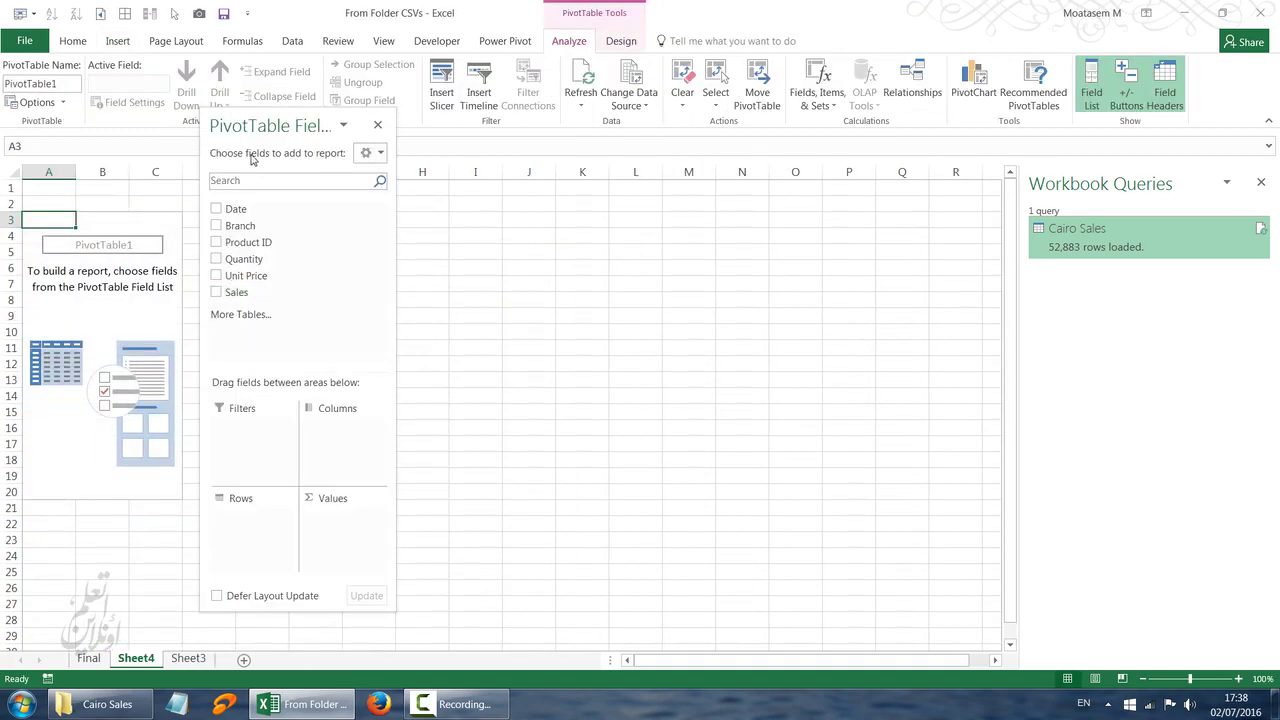
pyautogui.moveTo(235, 128); pyautogui.dragTo(427, 161)
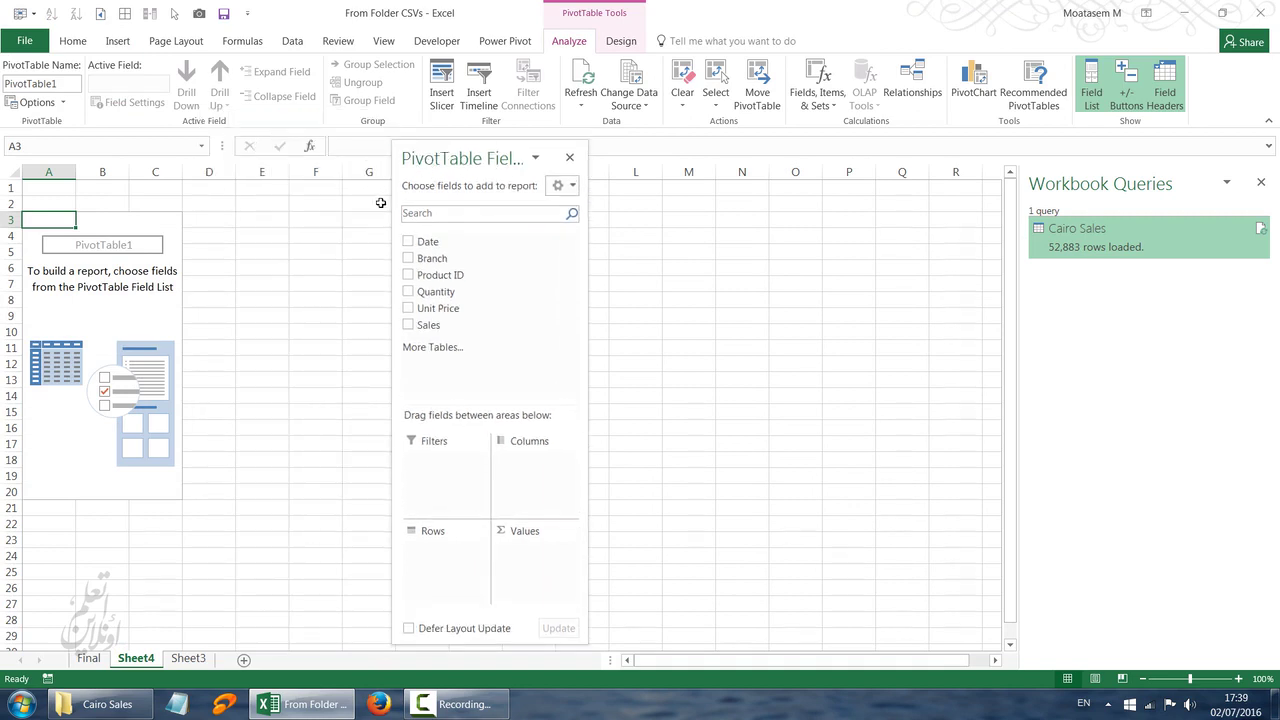